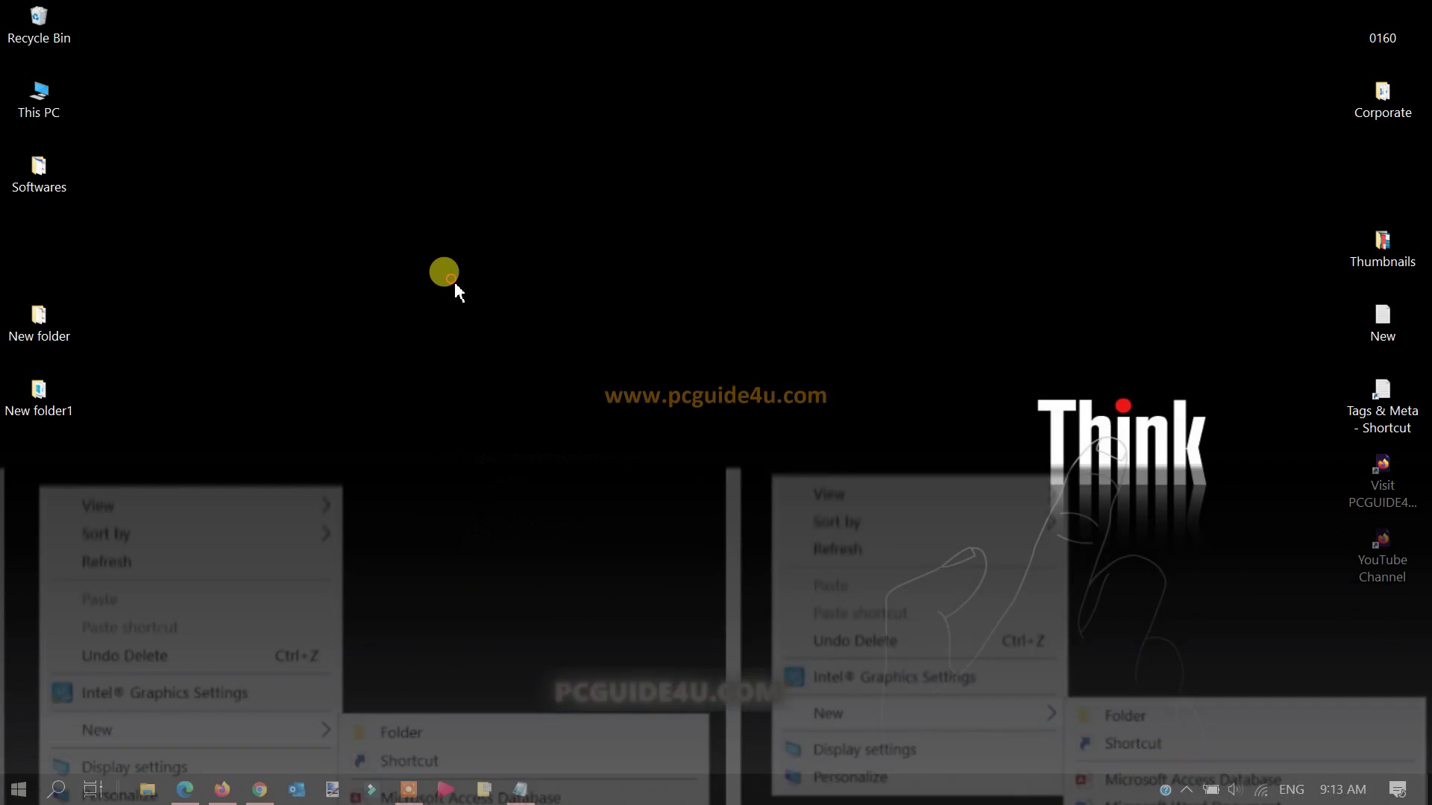
# - Check the desktop's New menu for a Microsoft Excel Worksheet entry, then dismiss it
pyautogui.rightClick(455, 284)
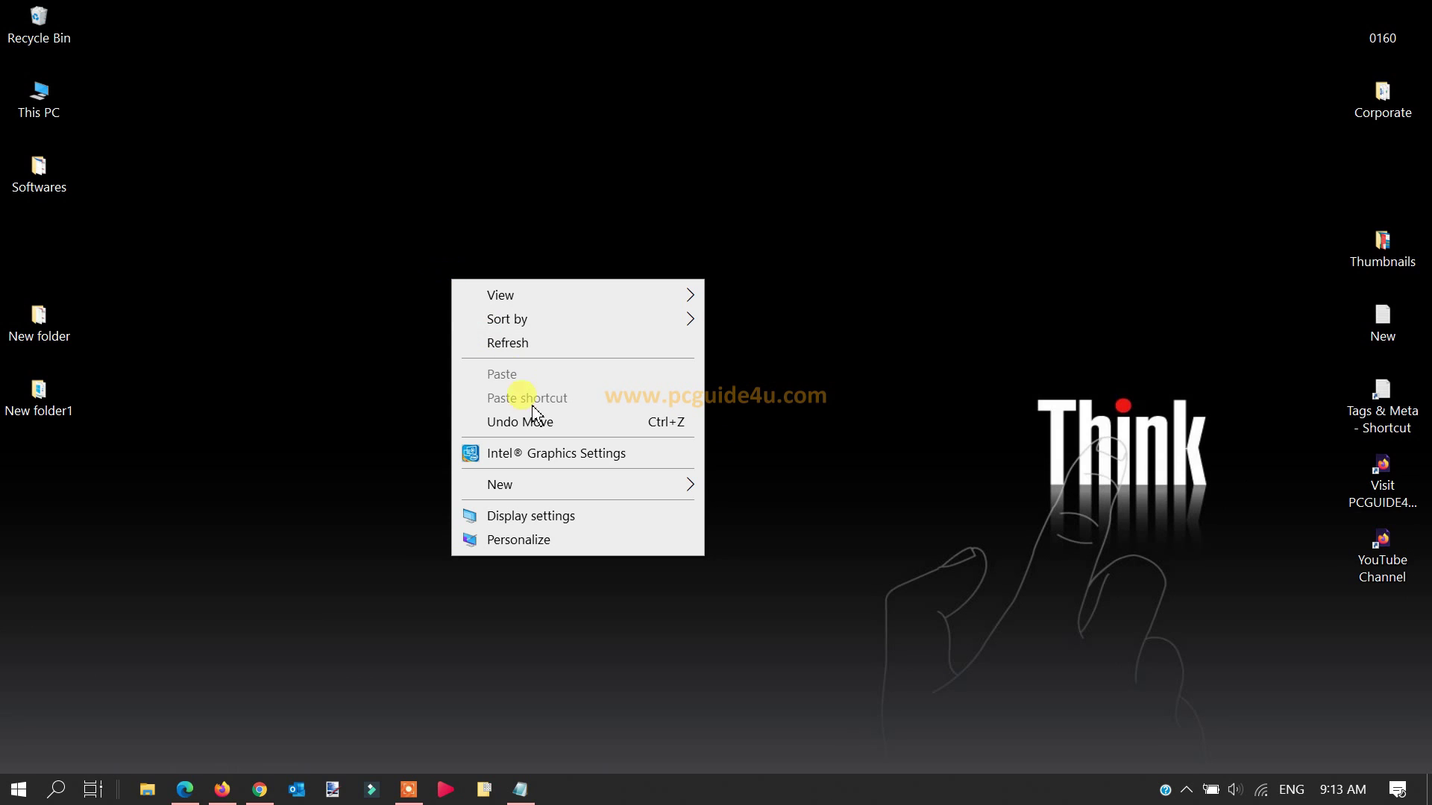
pyautogui.moveTo(548, 493)
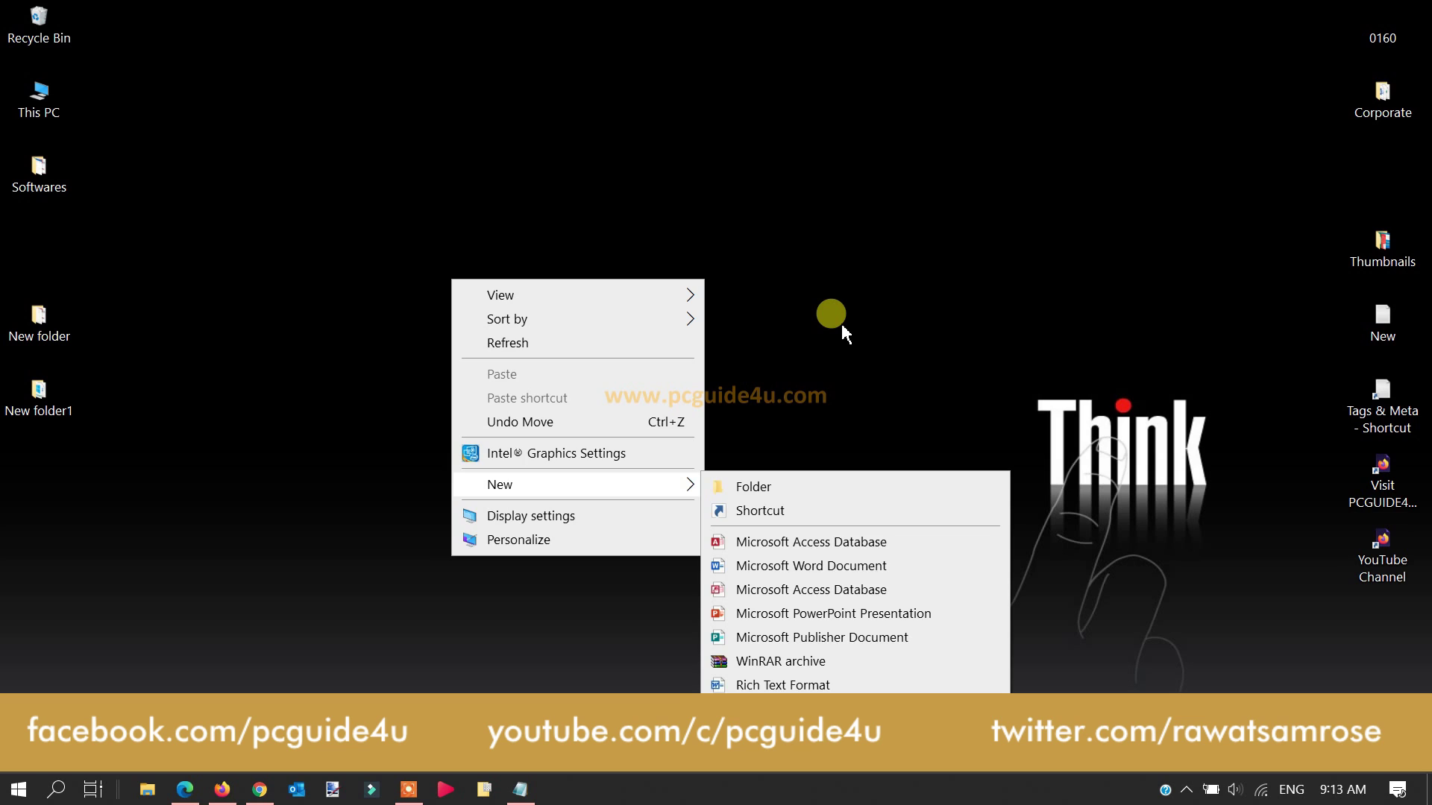
pyautogui.click(842, 325)
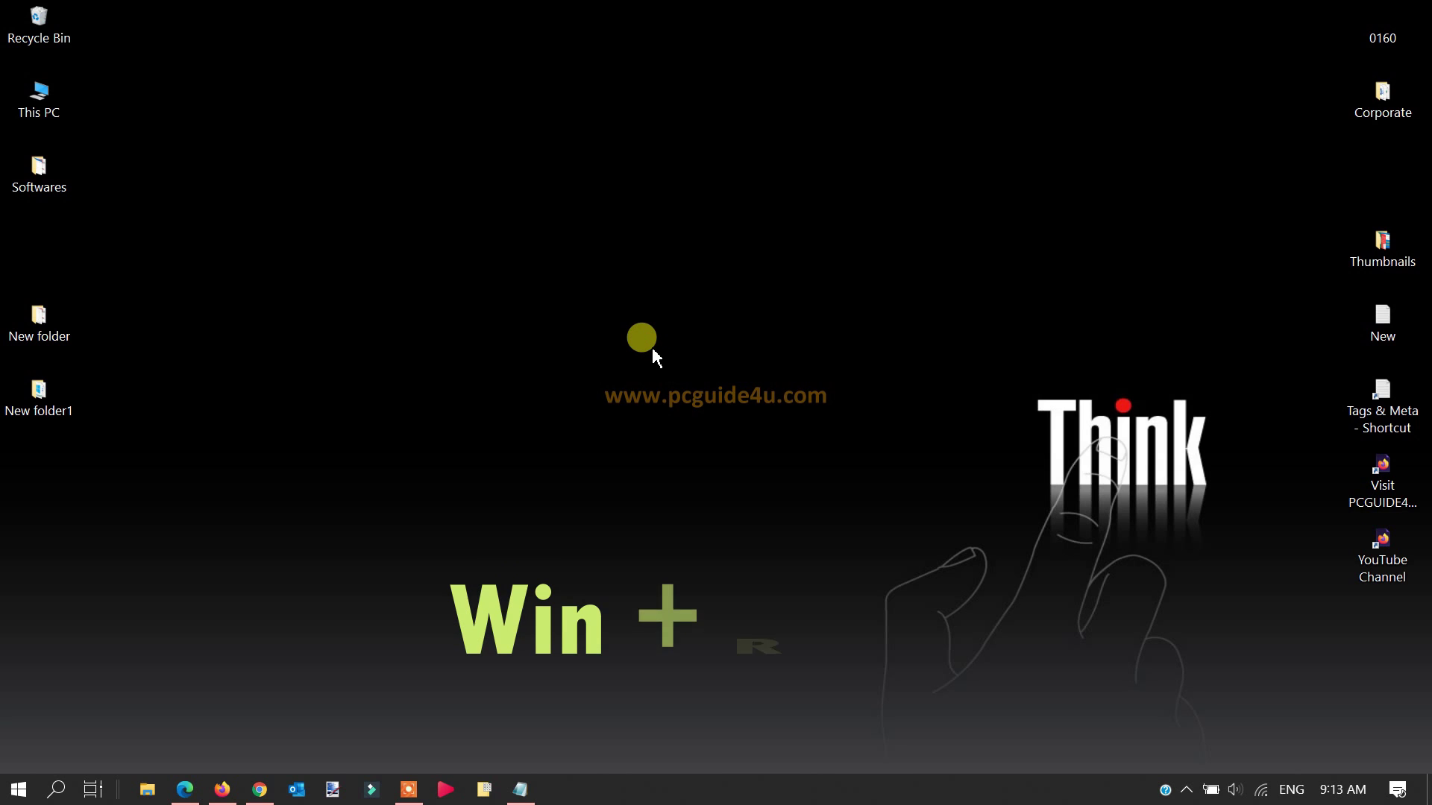
# - Launch the Registry Editor by running regedit from the Run dialog
pyautogui.press('super+r')
pyautogui.press('BackSpace')
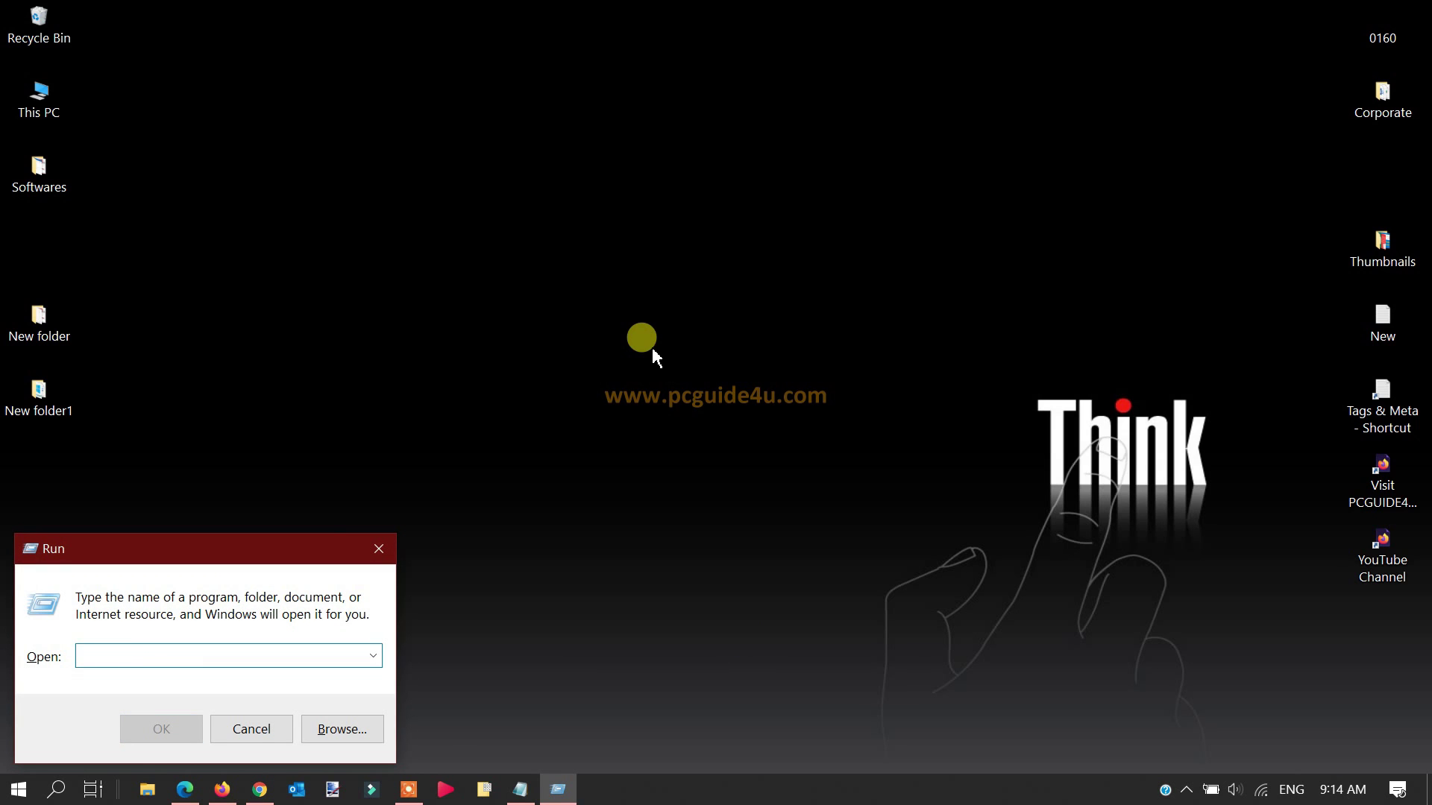
pyautogui.write('r')
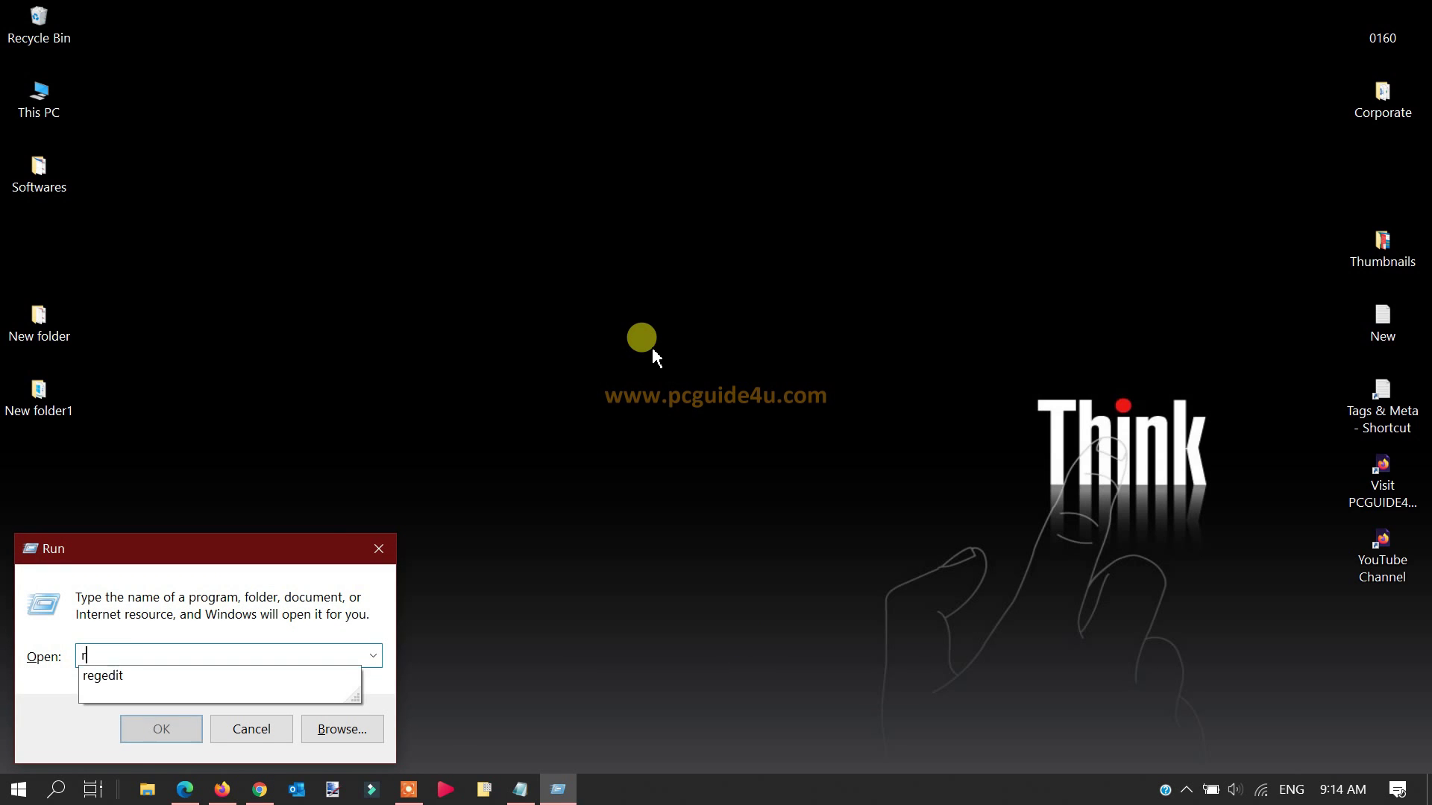
pyautogui.write('egedit')
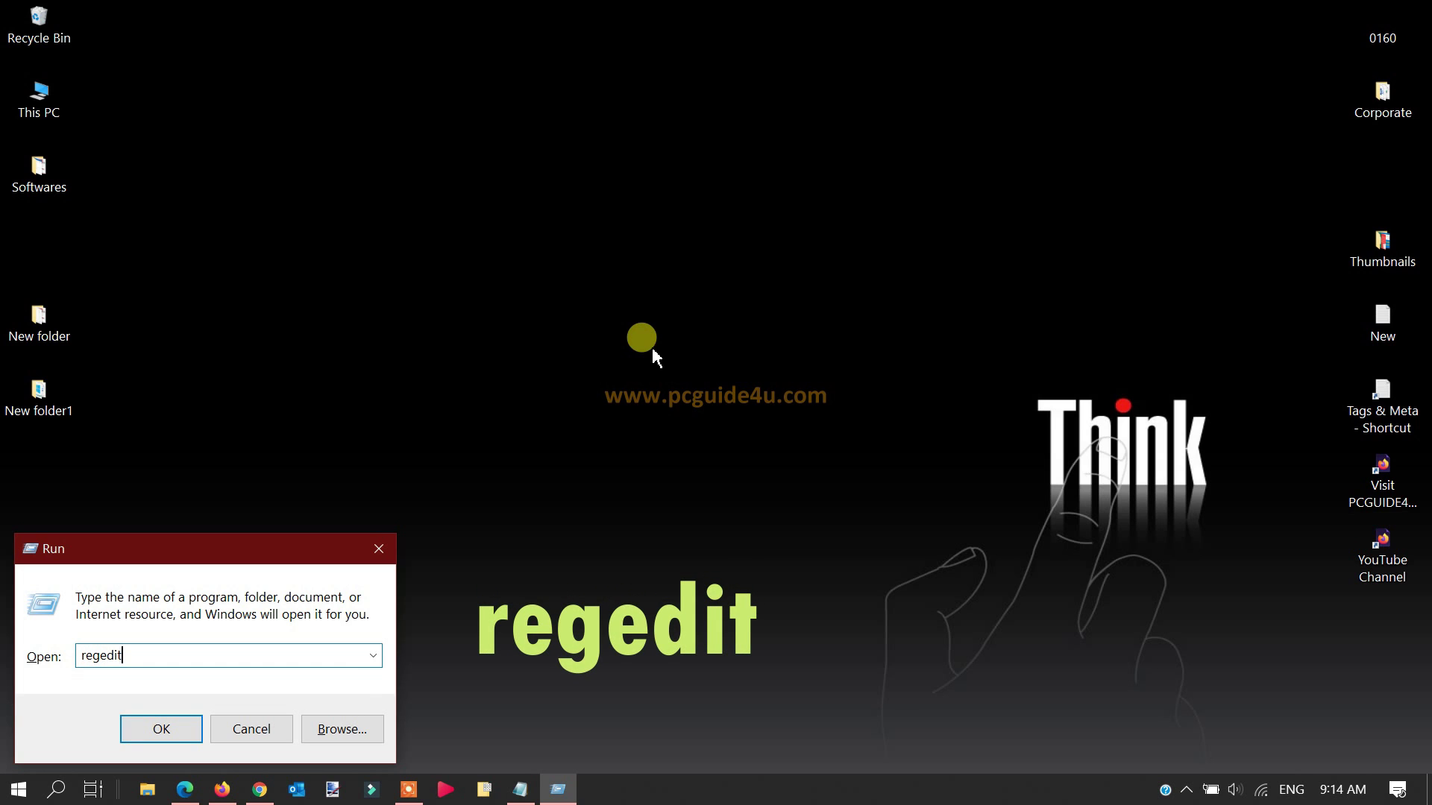
pyautogui.click(193, 729)
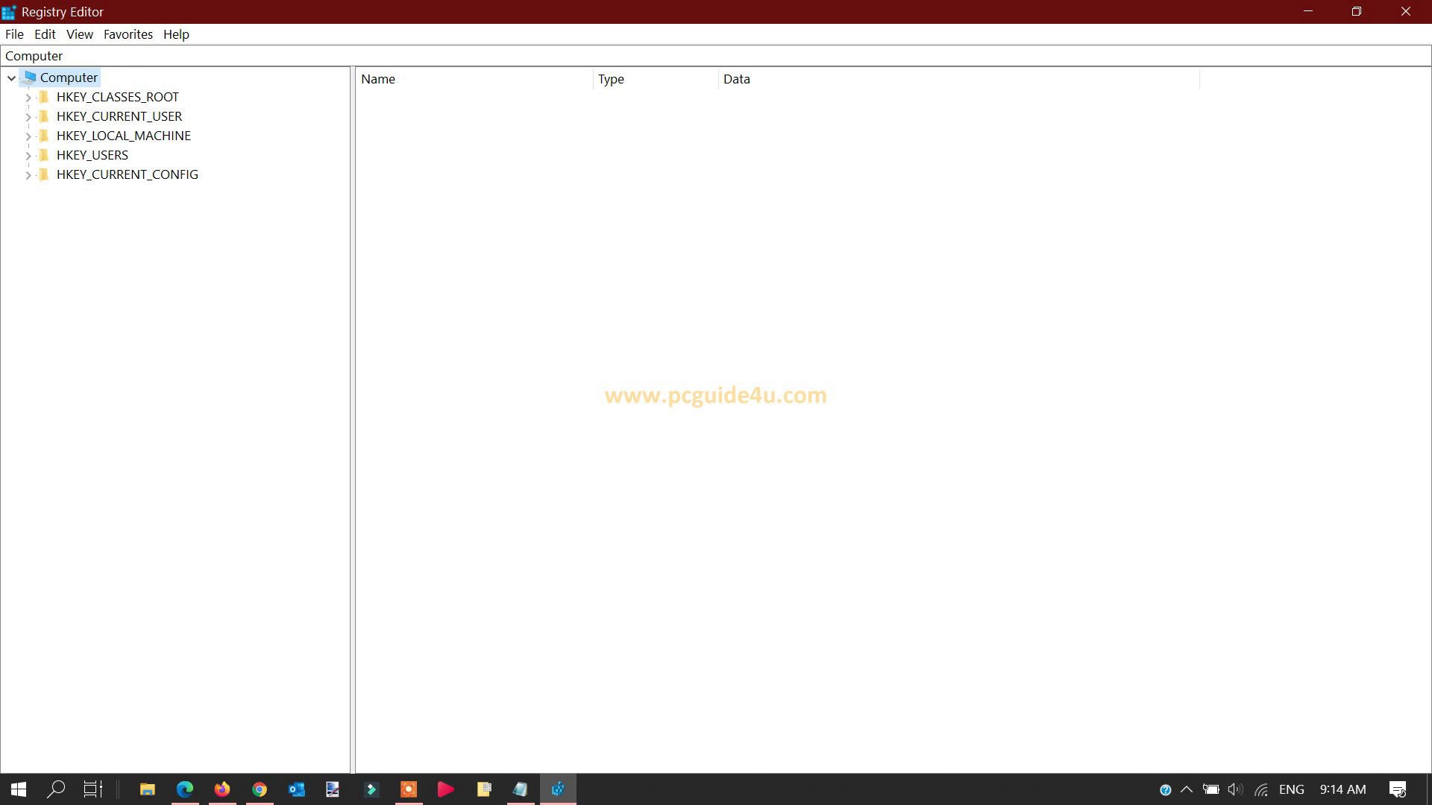
# - Expand HKEY_CLASSES_ROOT and scroll through its subkeys to locate .xlsx
pyautogui.click(28, 97)
pyautogui.scroll(-2, 202, 319)
pyautogui.scroll(-10, 209, 306)
pyautogui.moveTo(345, 118); pyautogui.dragTo(364, 208)
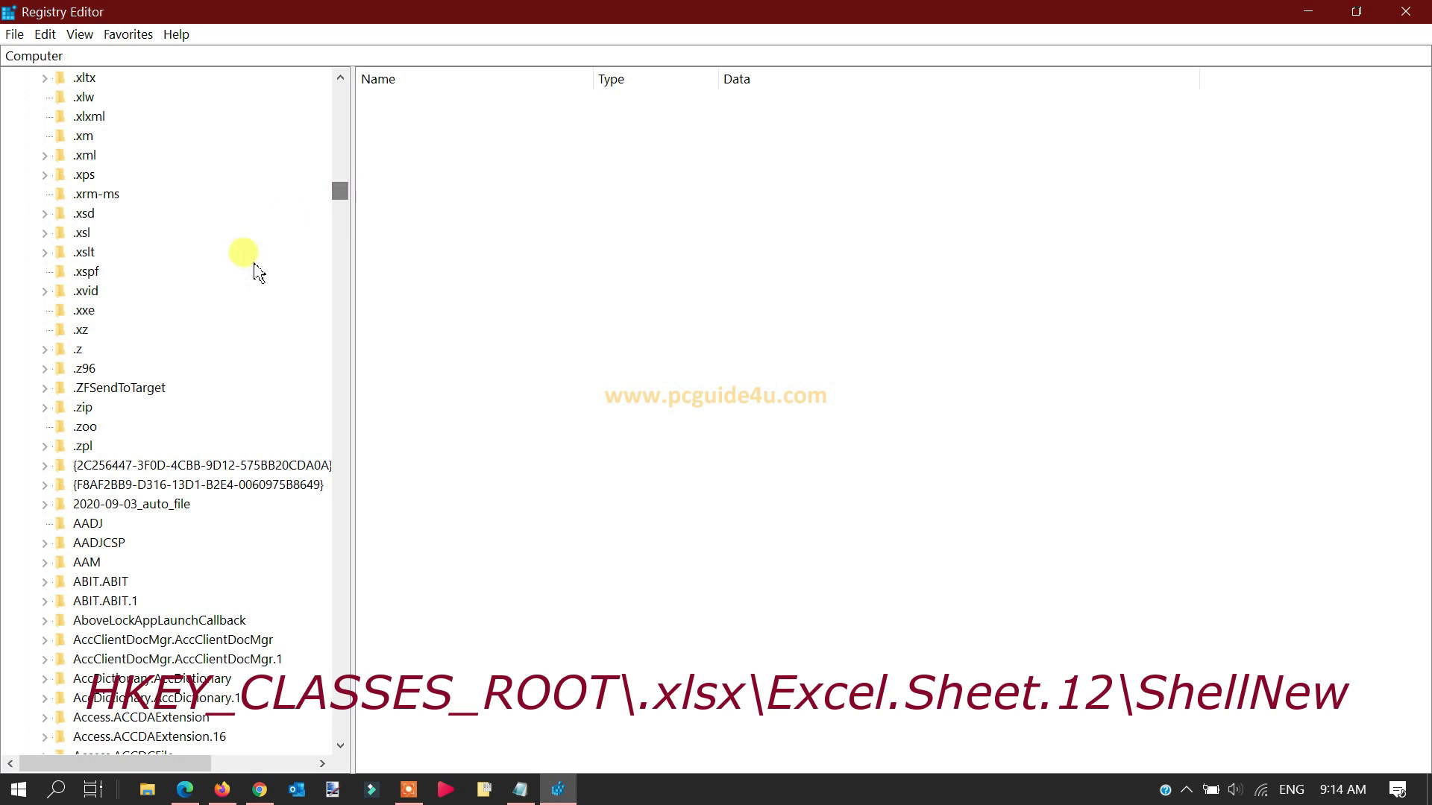
pyautogui.scroll(2, 216, 282)
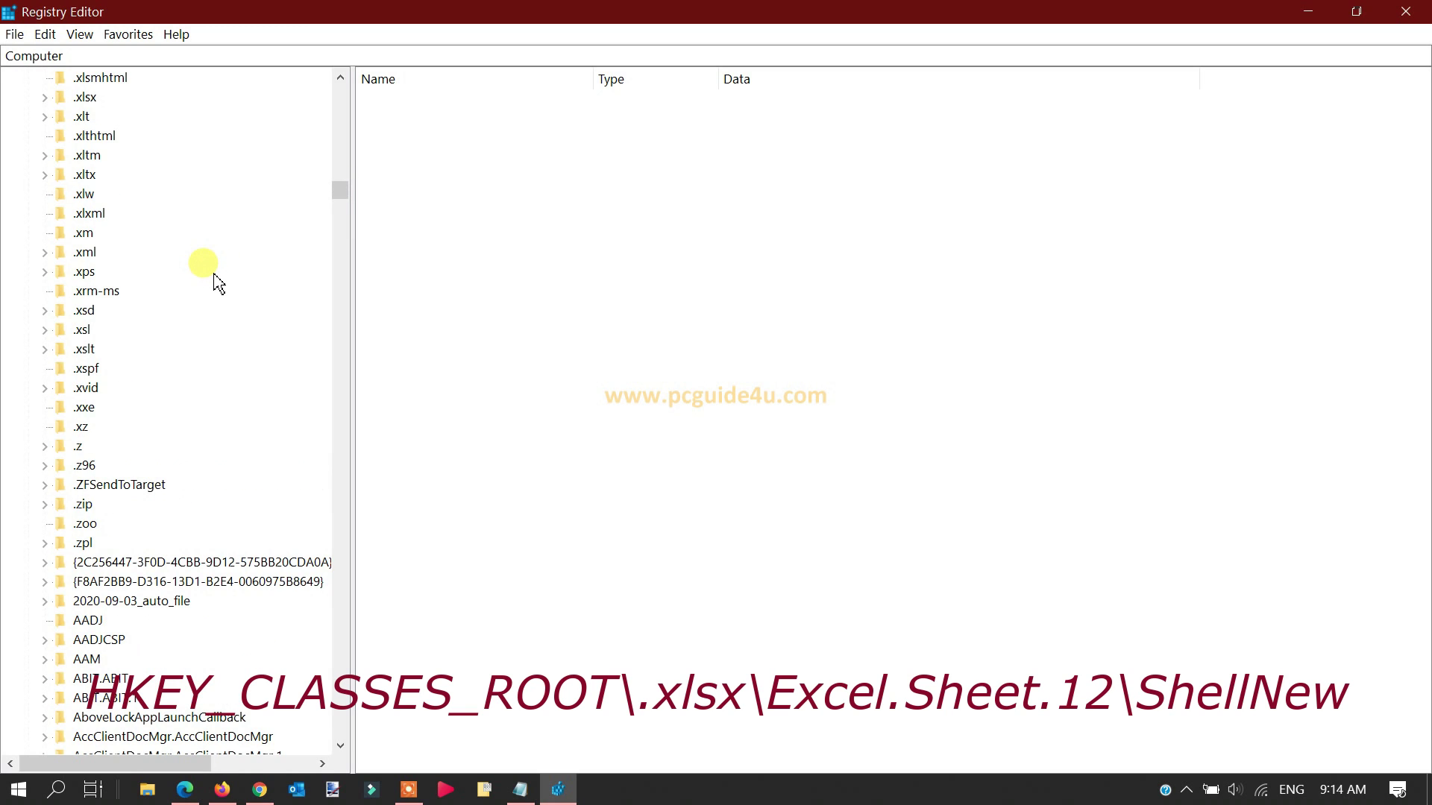
pyautogui.scroll(3, 184, 292)
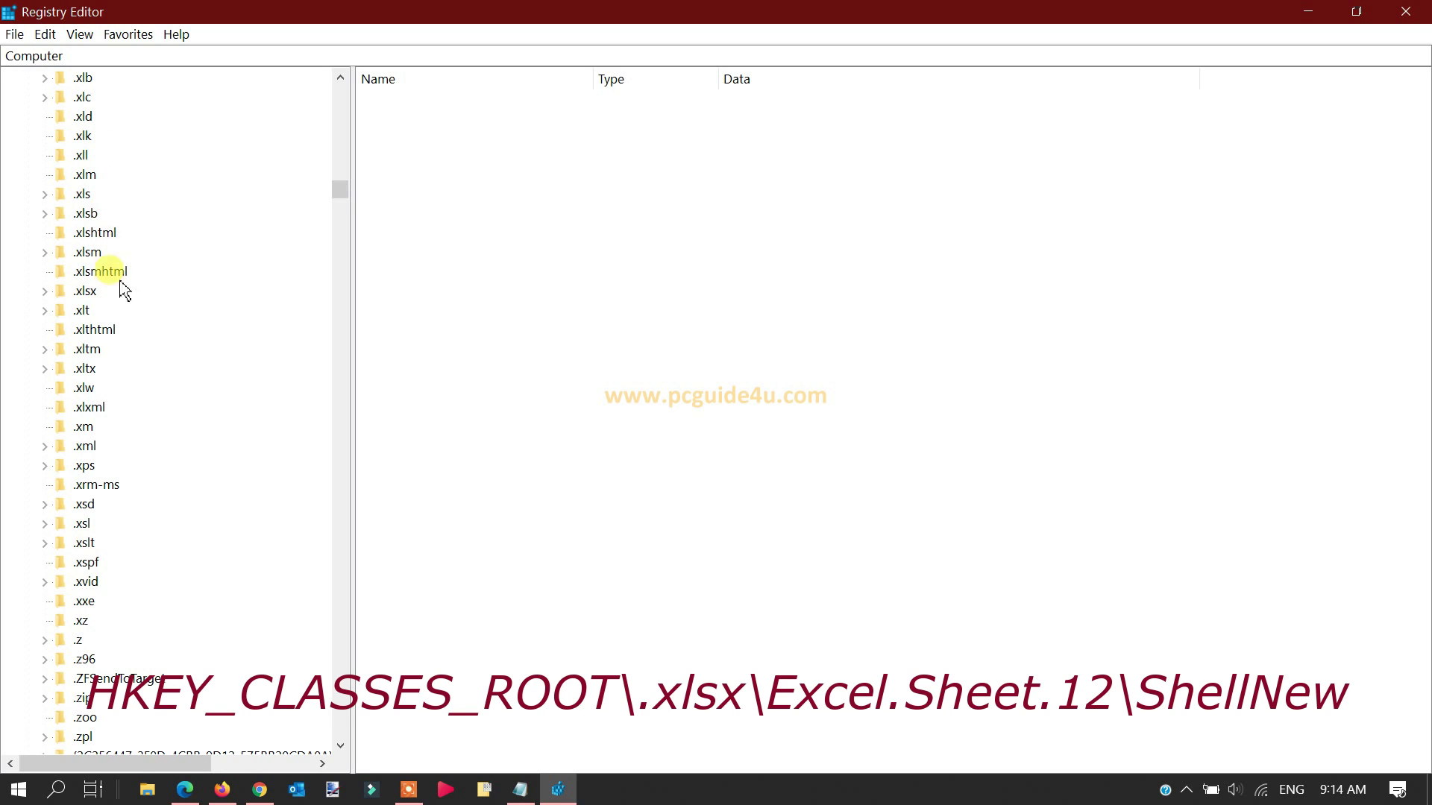
# - Expand .xlsx and Excel.Sheet.12, then select the ShellNew subkey
pyautogui.click(83, 295)
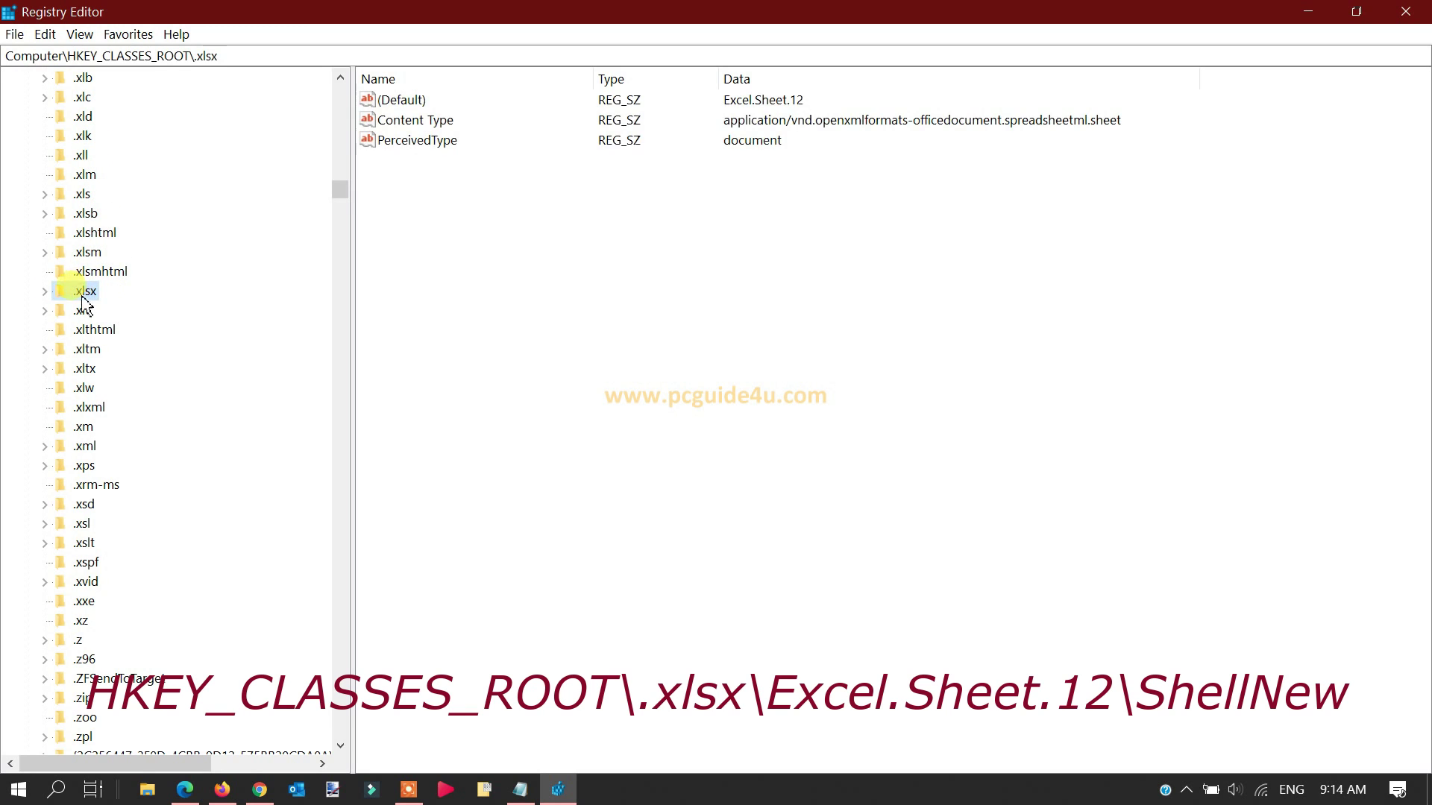
pyautogui.click(46, 295)
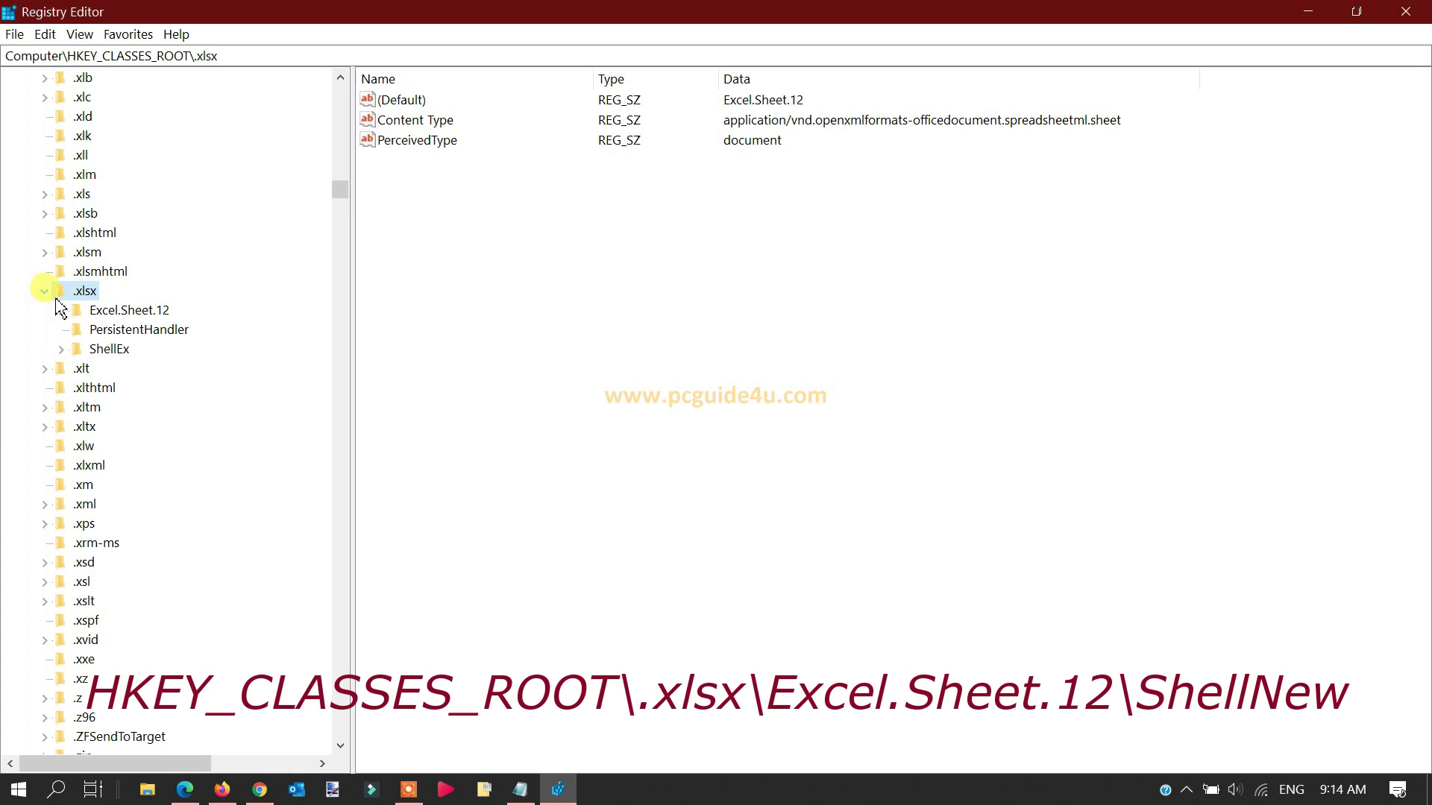
pyautogui.click(109, 310)
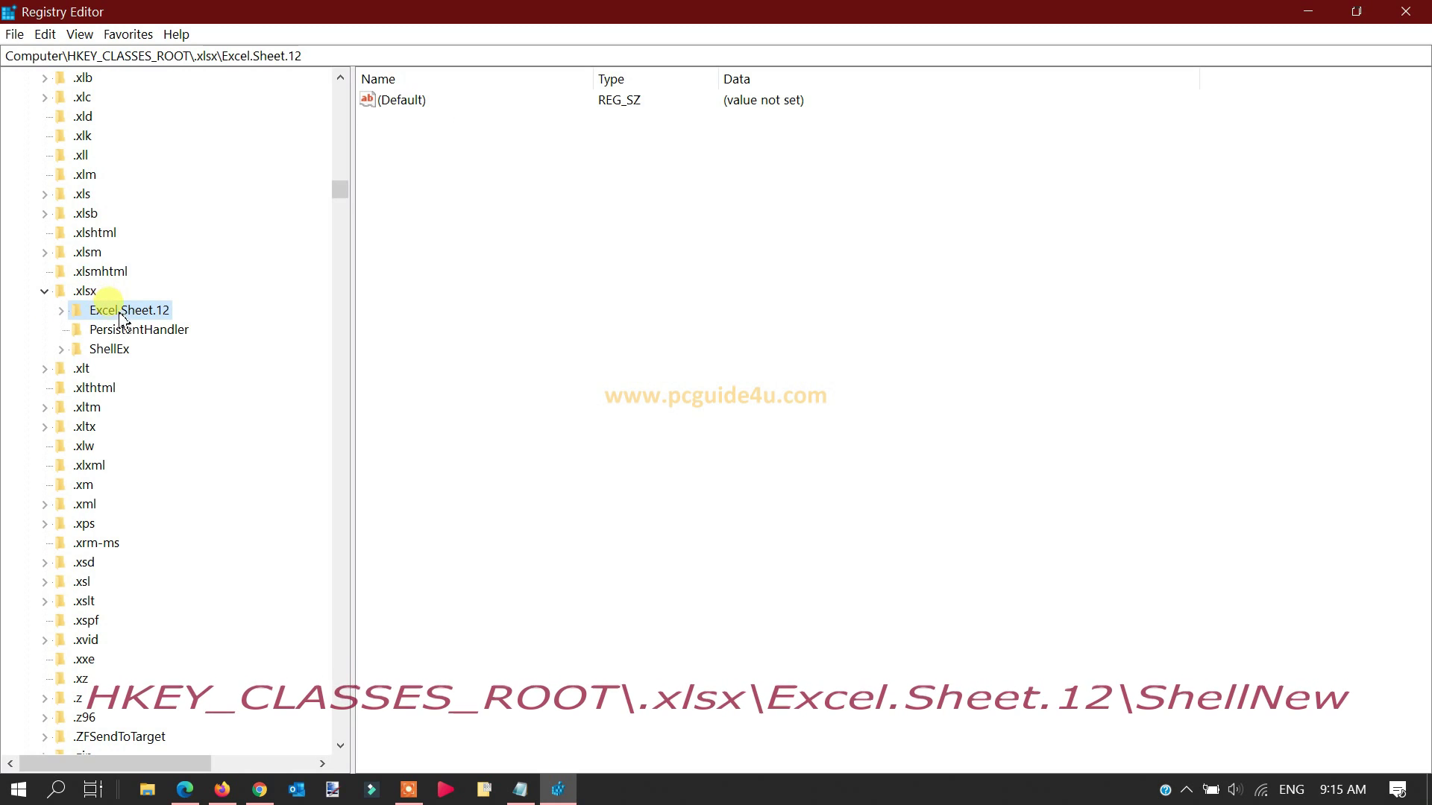
pyautogui.click(61, 311)
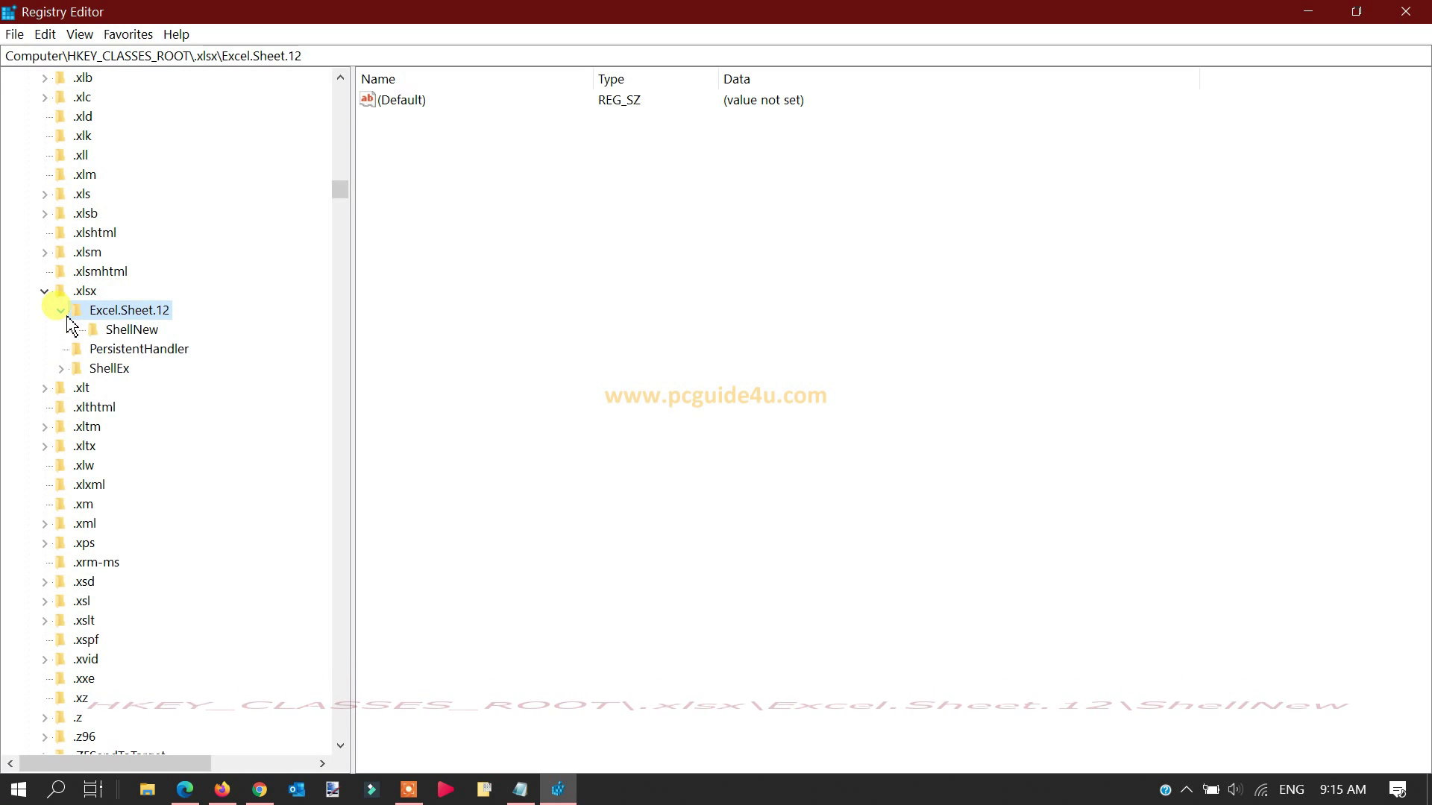
pyautogui.click(139, 334)
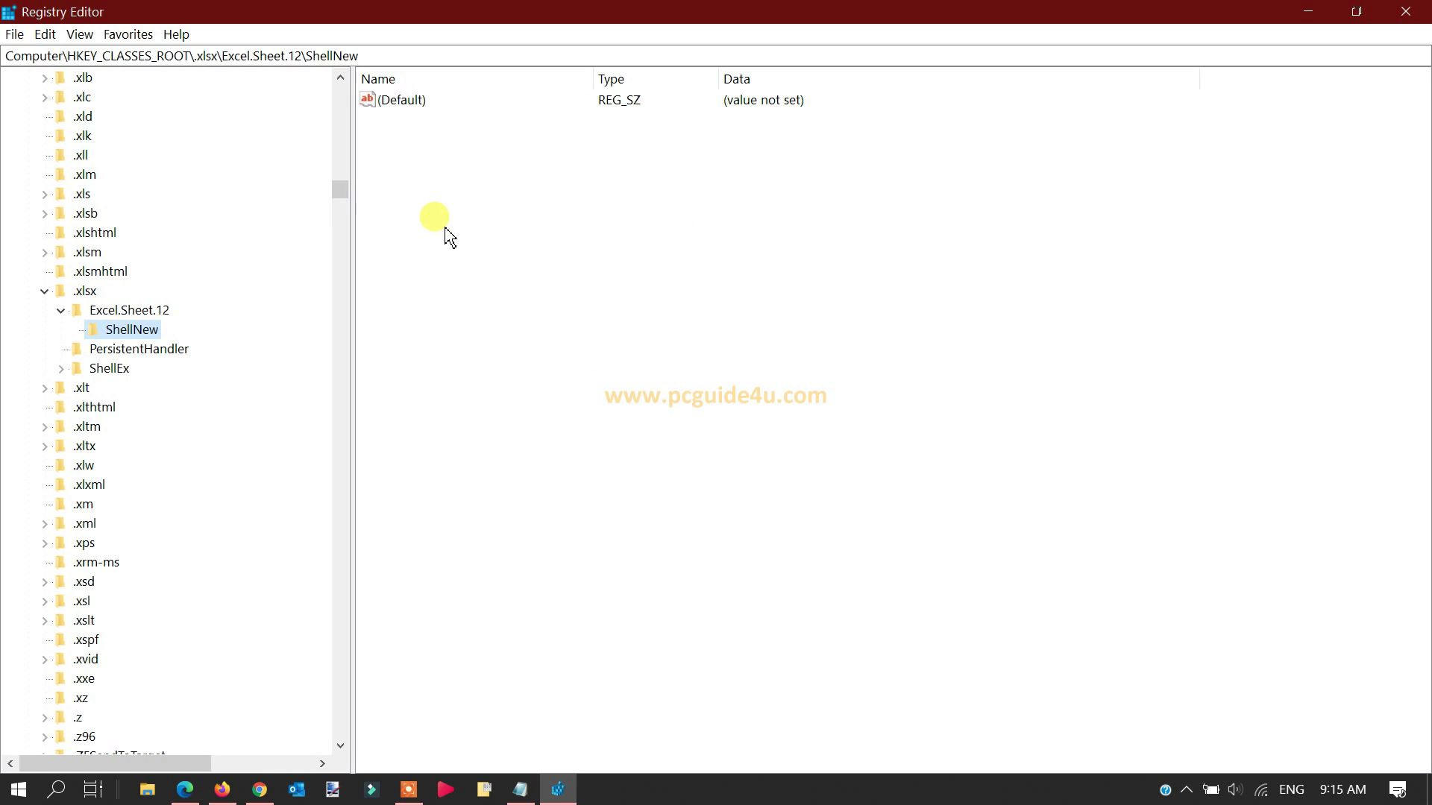
# - Create a new string value named FileName in the ShellNew key
pyautogui.rightClick(504, 243)
pyautogui.moveTo(524, 258)
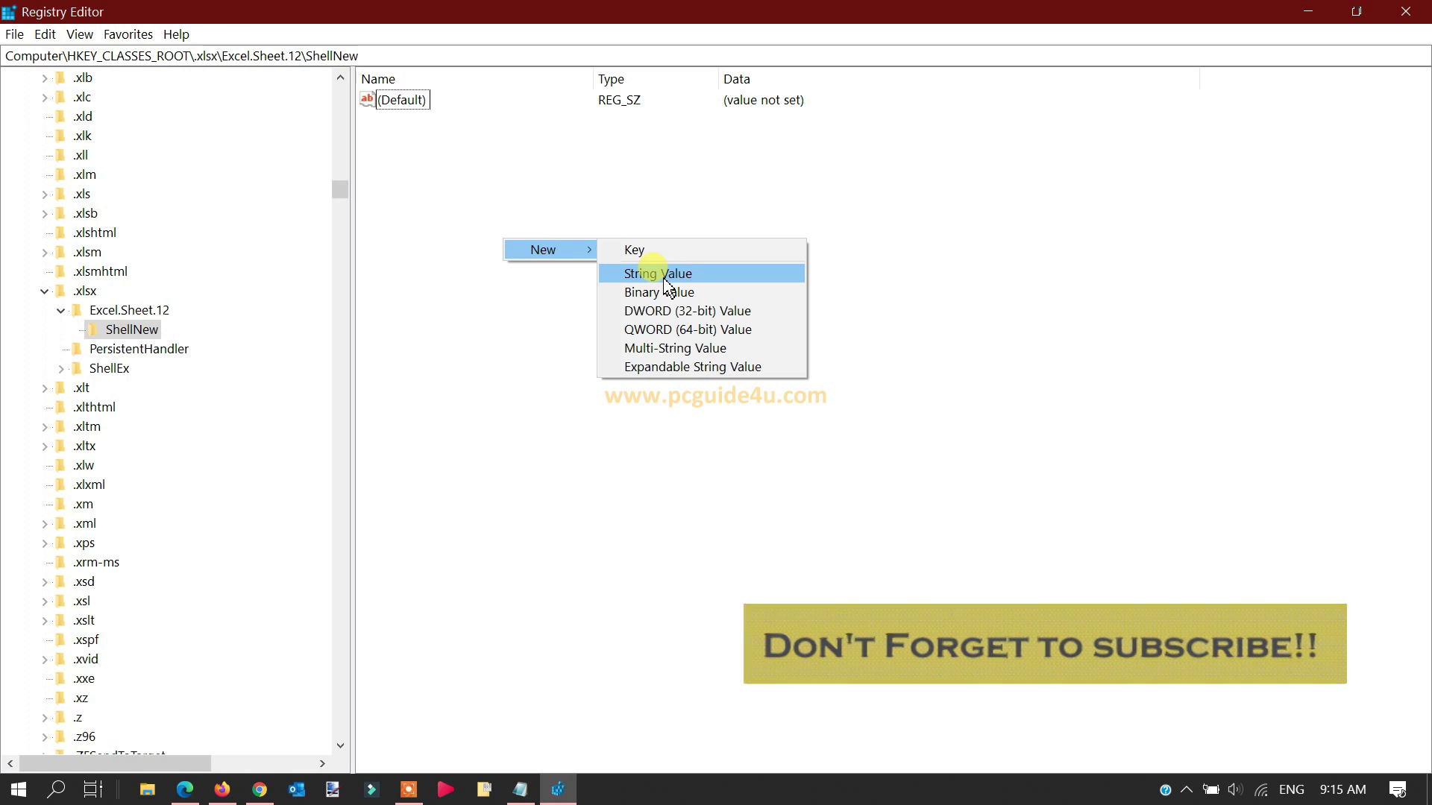
pyautogui.click(692, 276)
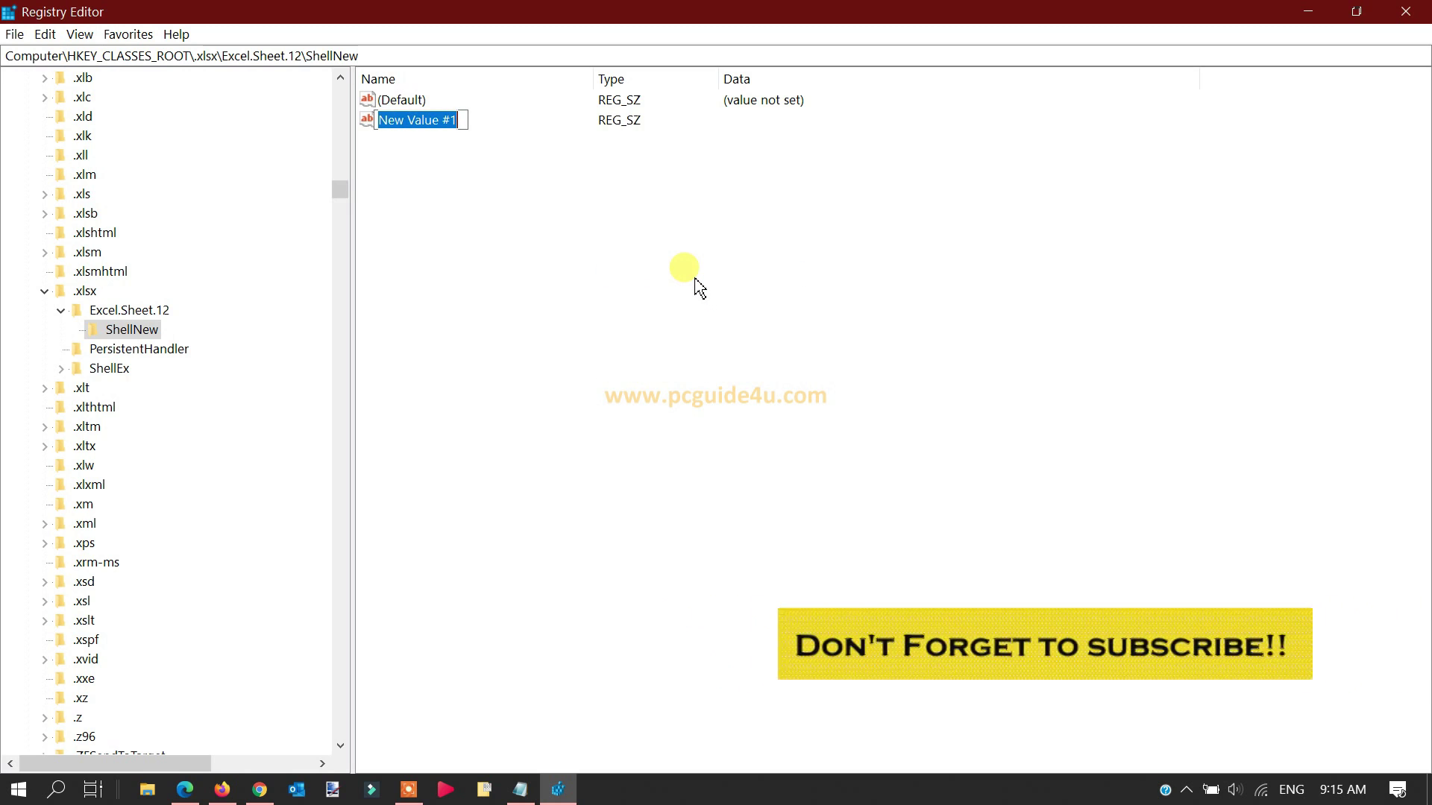
pyautogui.write('F')
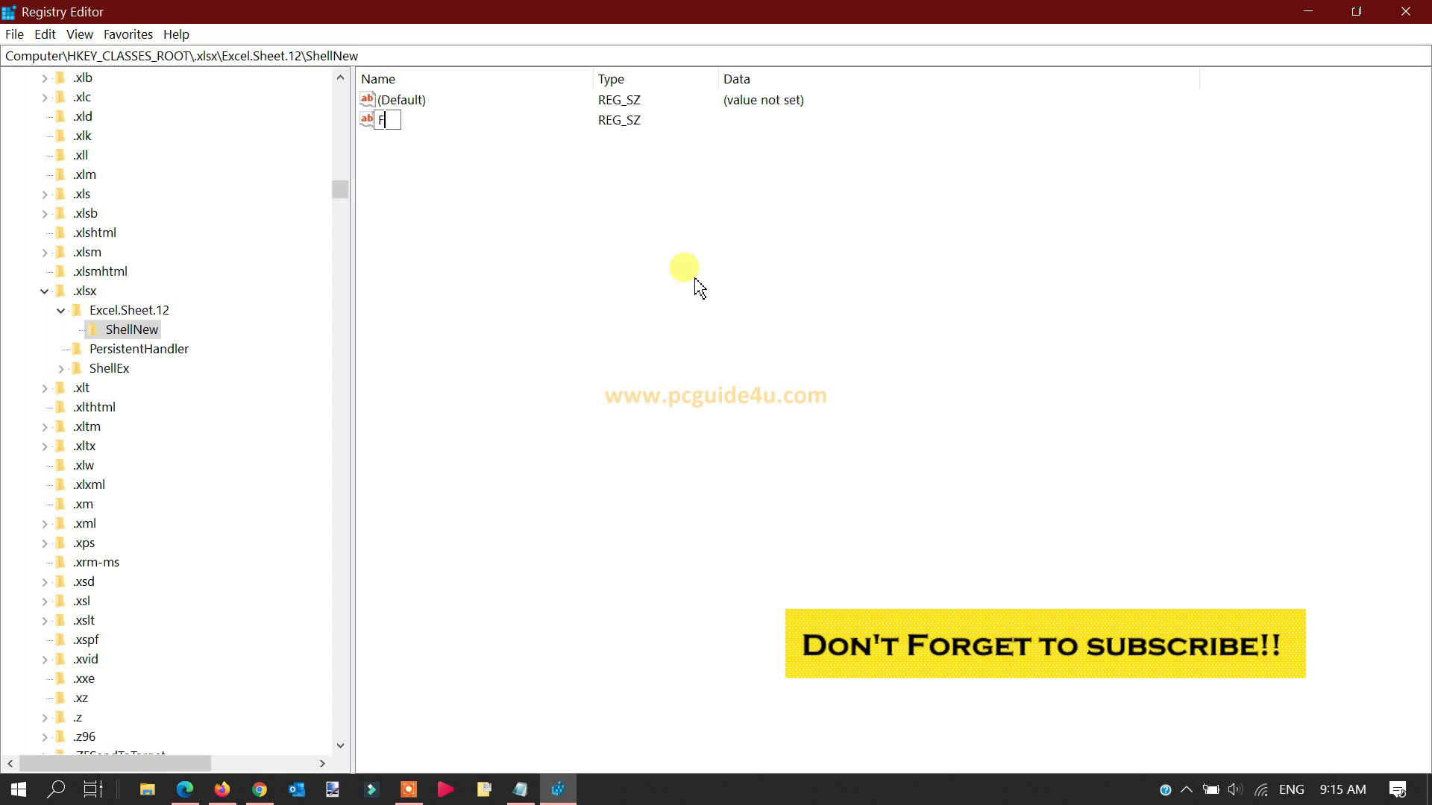
pyautogui.write('ileName')
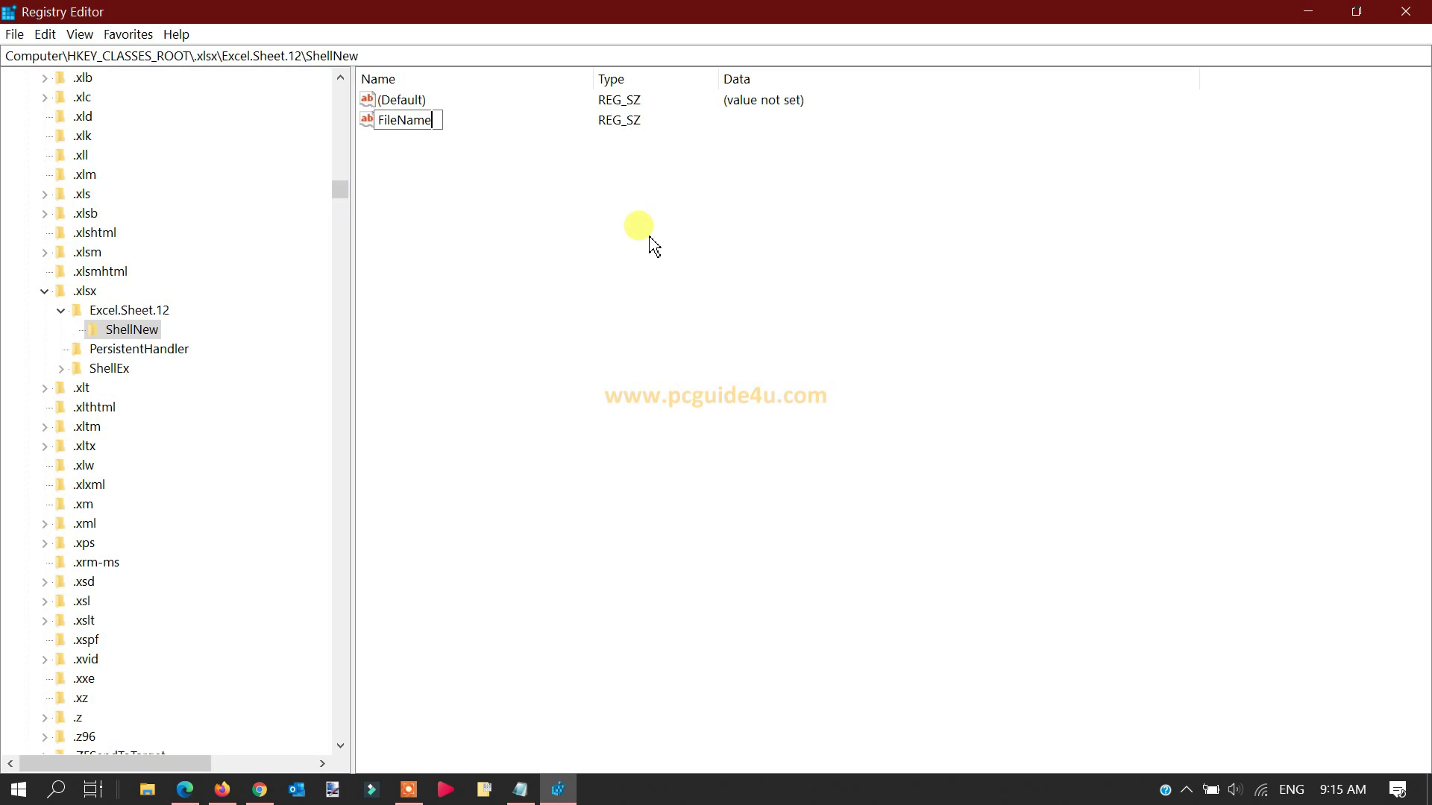
pyautogui.press('Return')
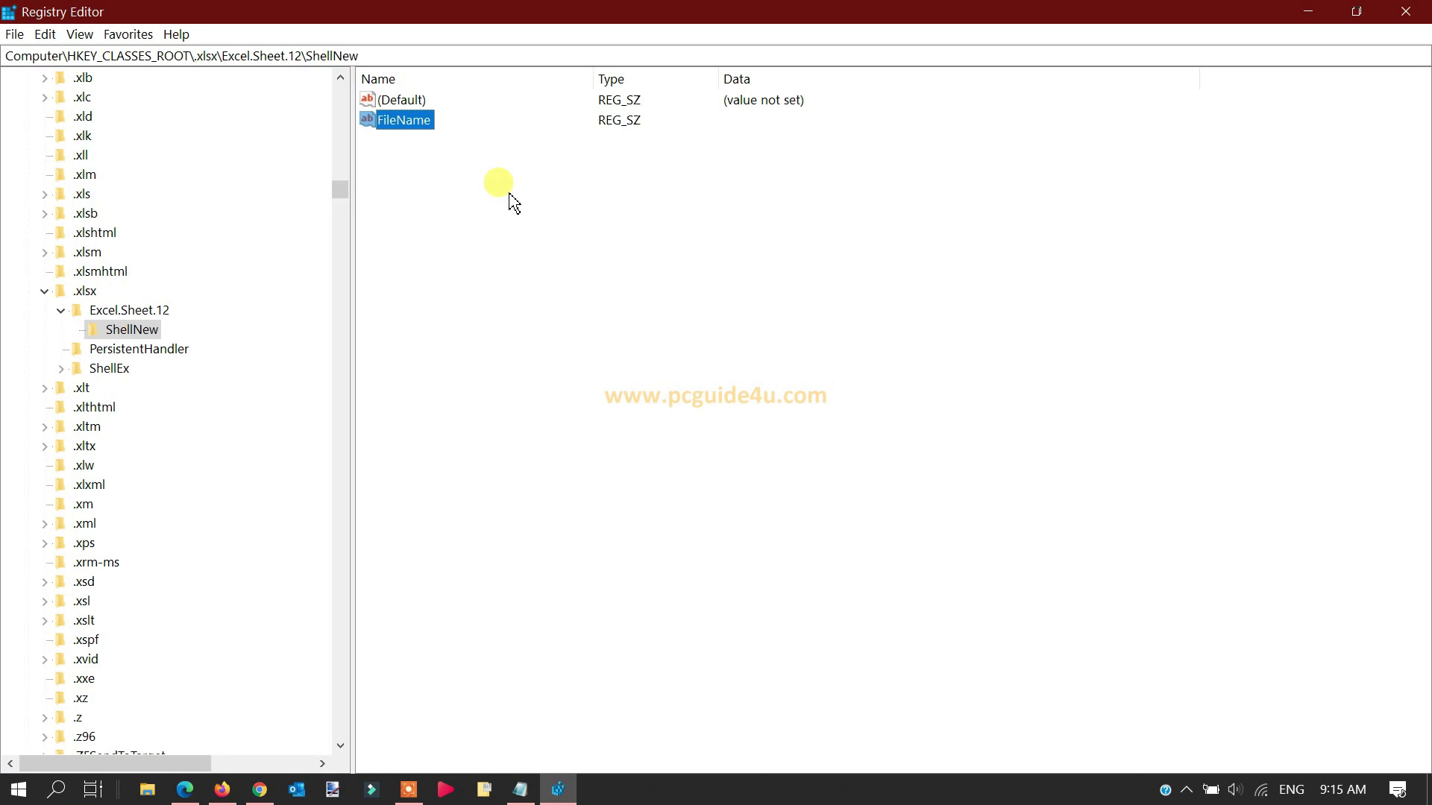
# - Open FileName for editing and copy the excel12.xlsx template path from the notes
pyautogui.doubleClick(424, 126)
pyautogui.moveTo(335, 114); pyautogui.dragTo(668, 170)
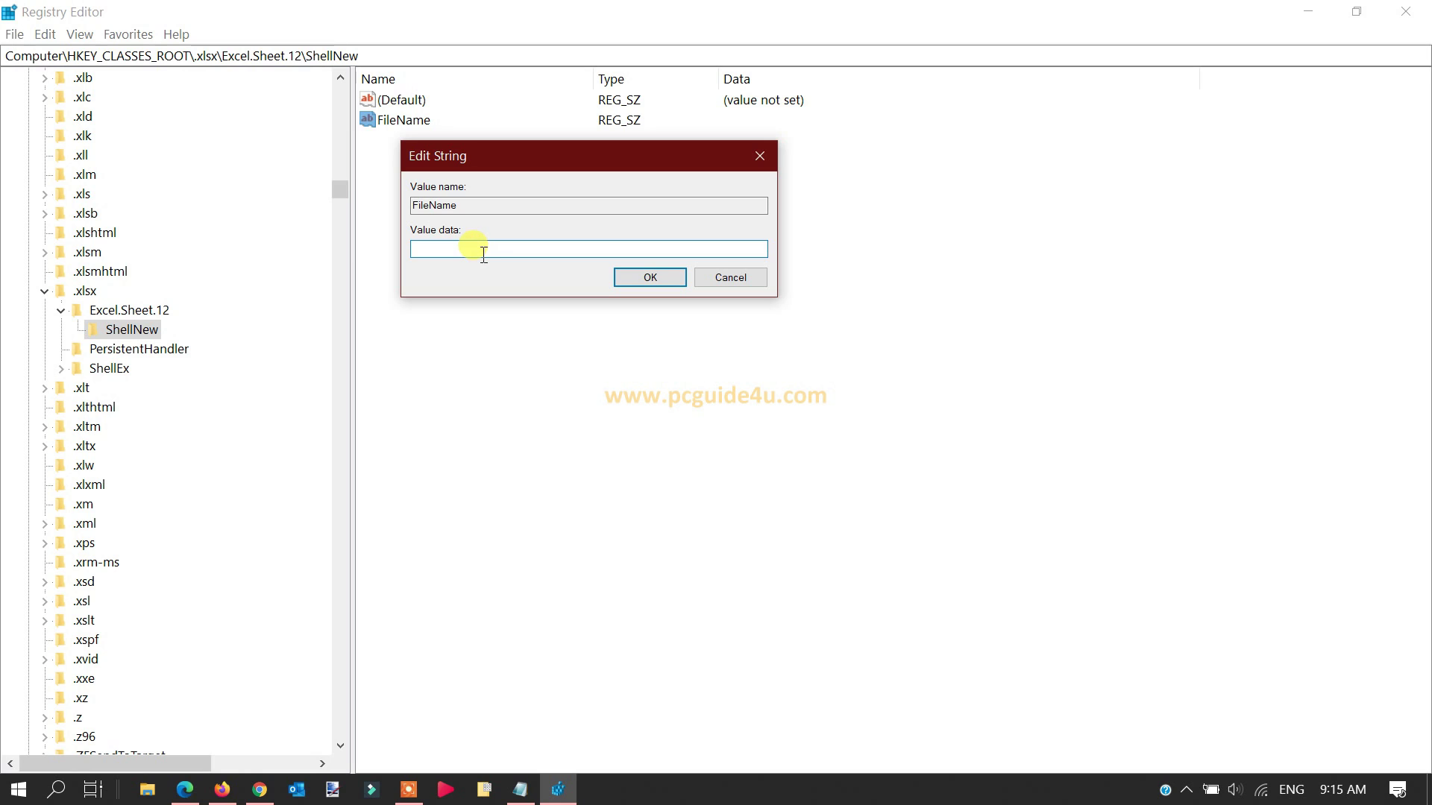
pyautogui.click(520, 789)
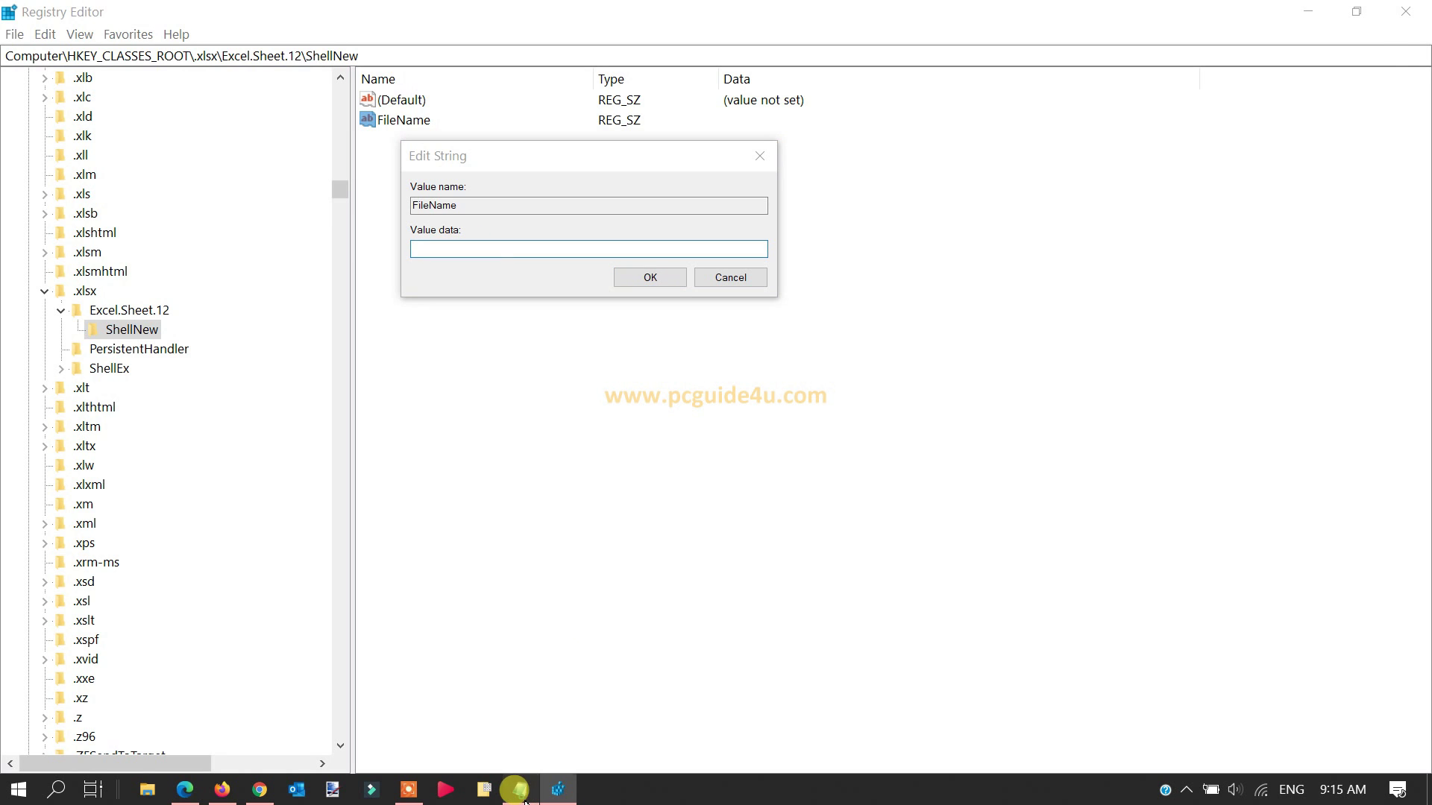
pyautogui.moveTo(1074, 207); pyautogui.dragTo(870, 179)
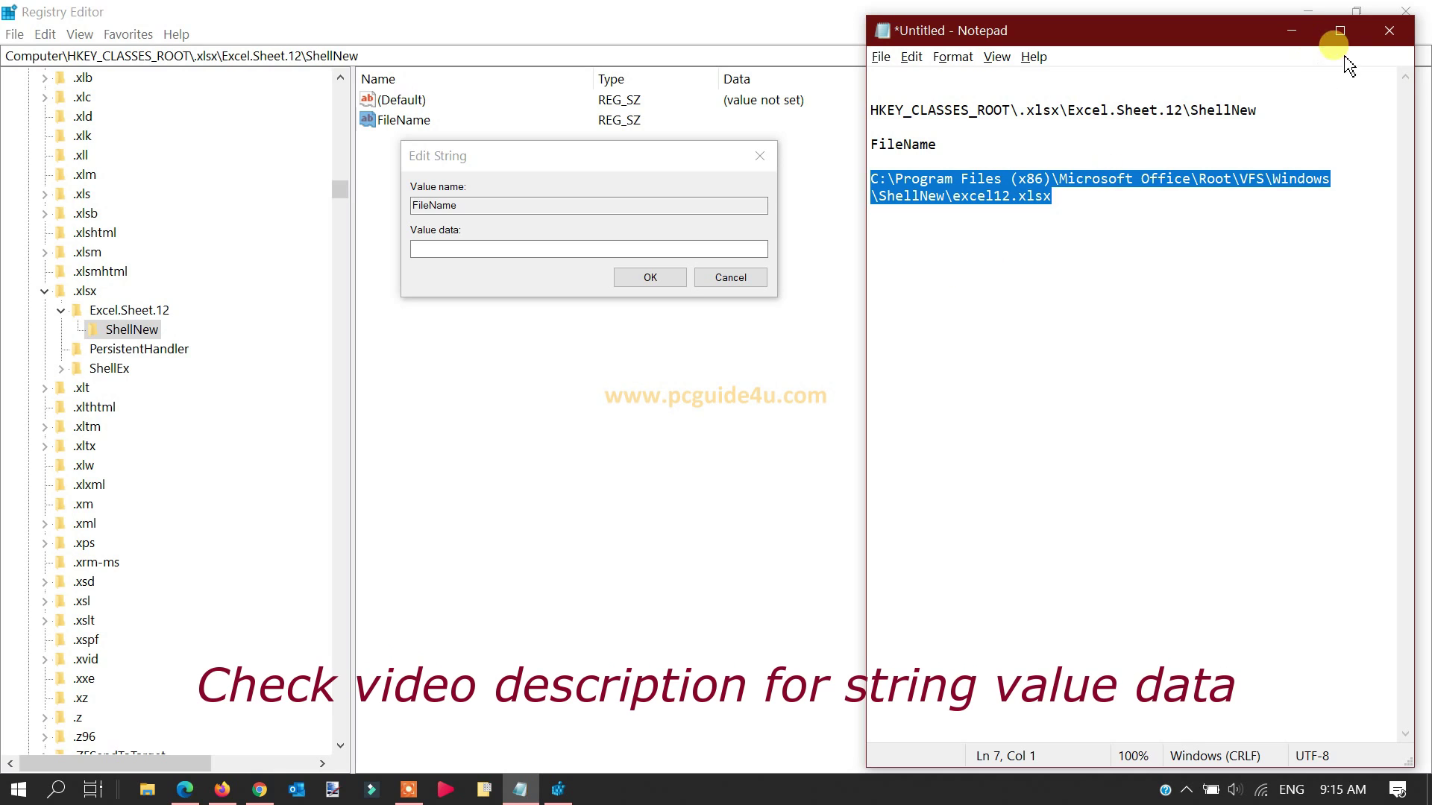
pyautogui.click(1299, 34)
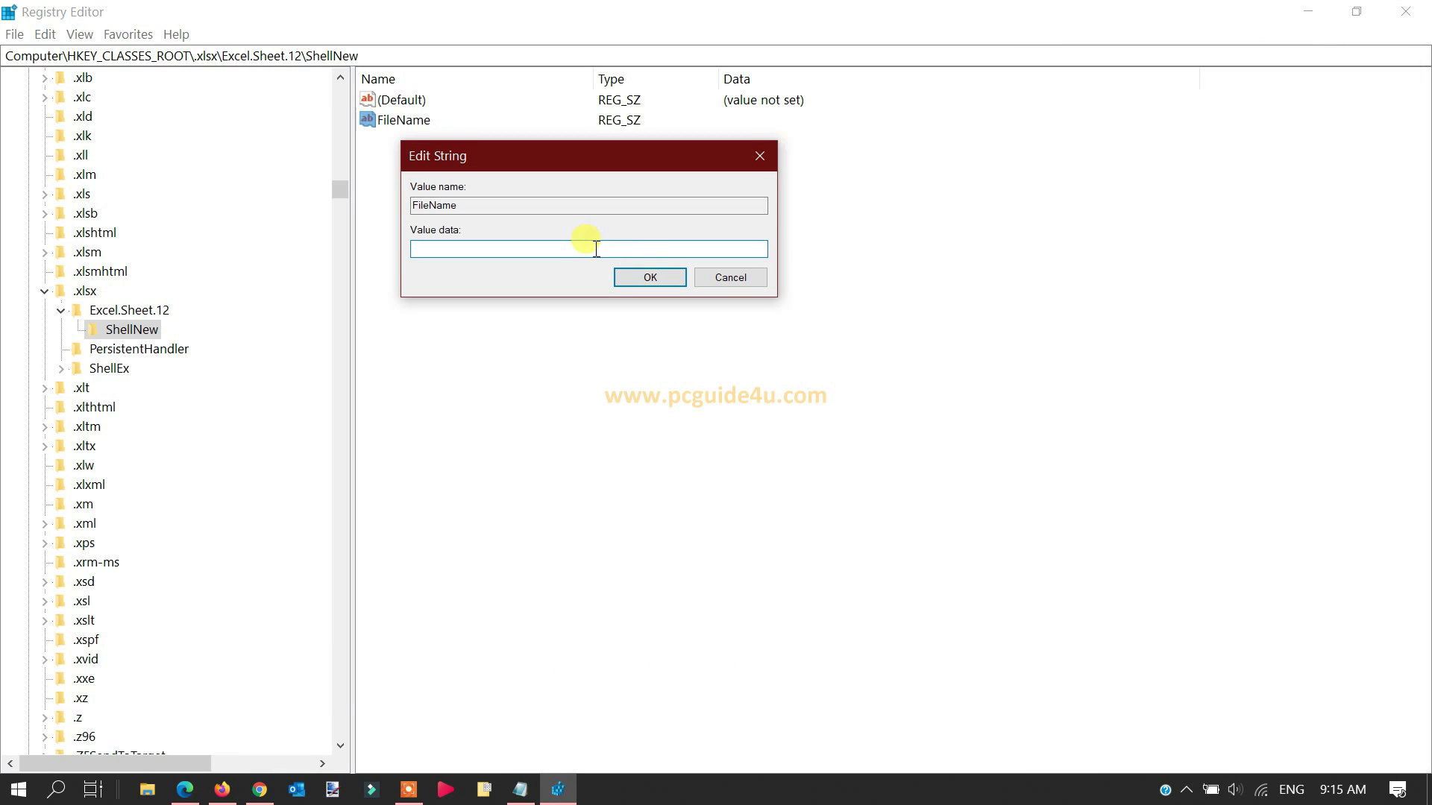
pyautogui.hotkey('alt', 'Tab')
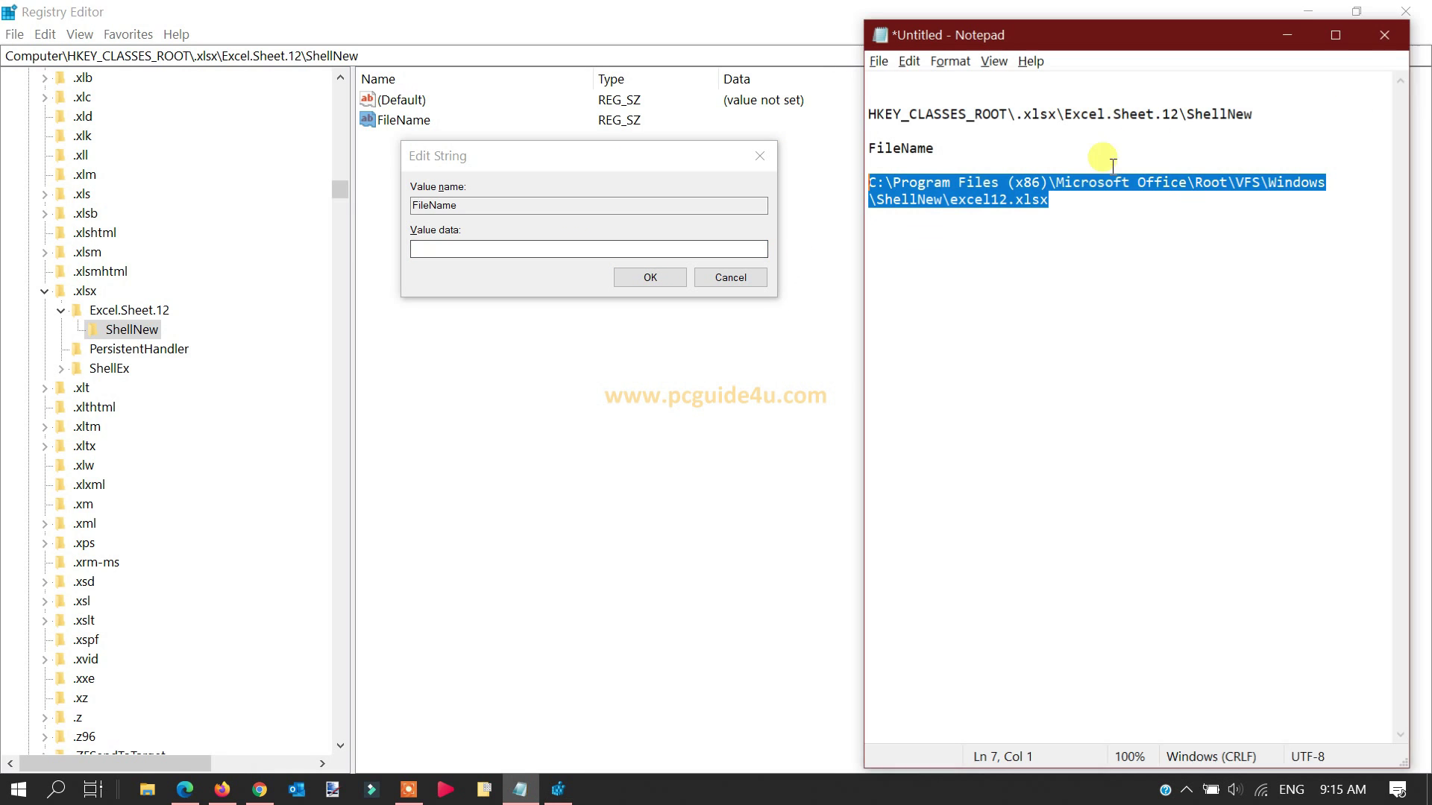
pyautogui.rightClick(1104, 183)
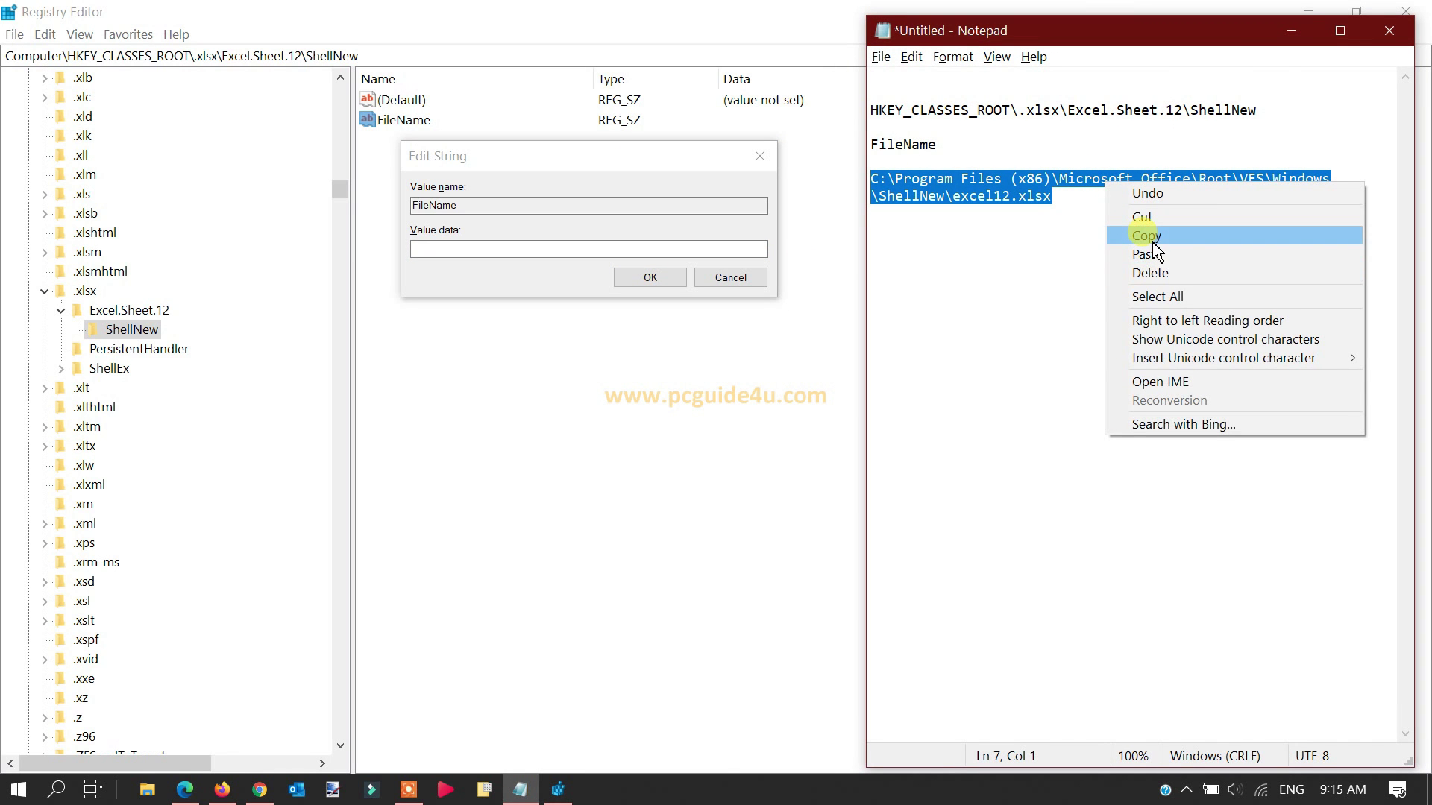
pyautogui.click(1152, 242)
pyautogui.click(1292, 30)
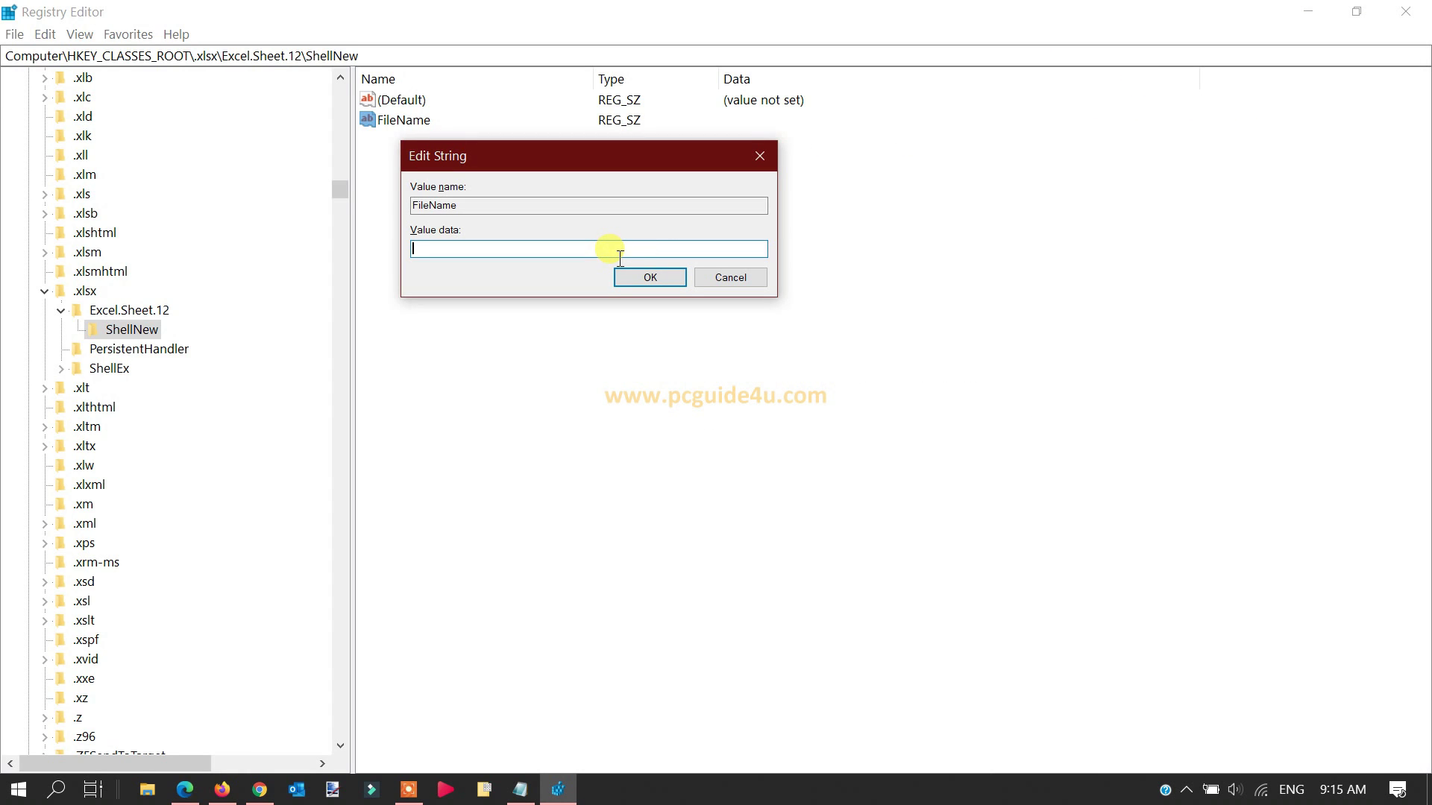
# - Paste the template path into FileName's Value data and confirm
pyautogui.rightClick(550, 257)
pyautogui.click(579, 323)
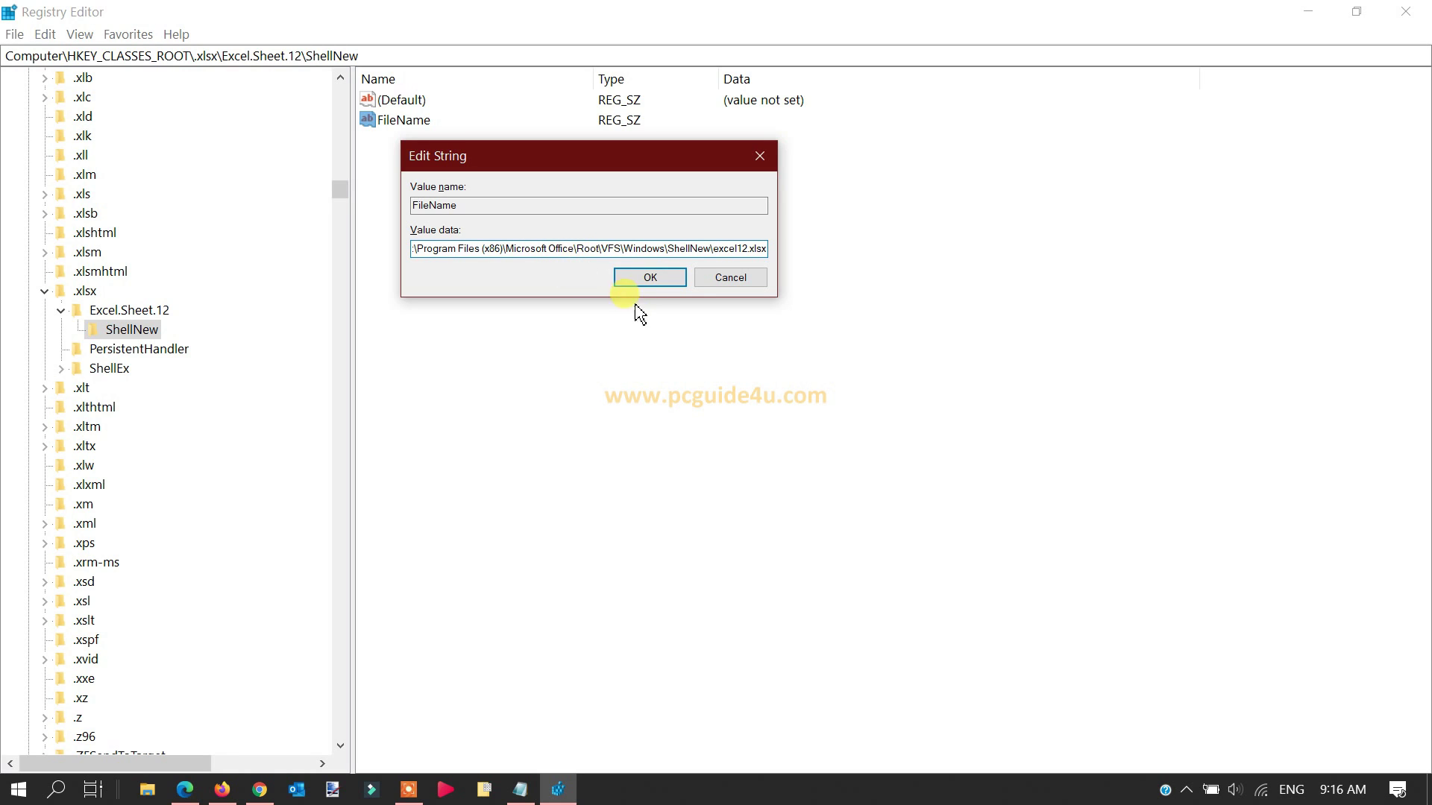
pyautogui.click(663, 280)
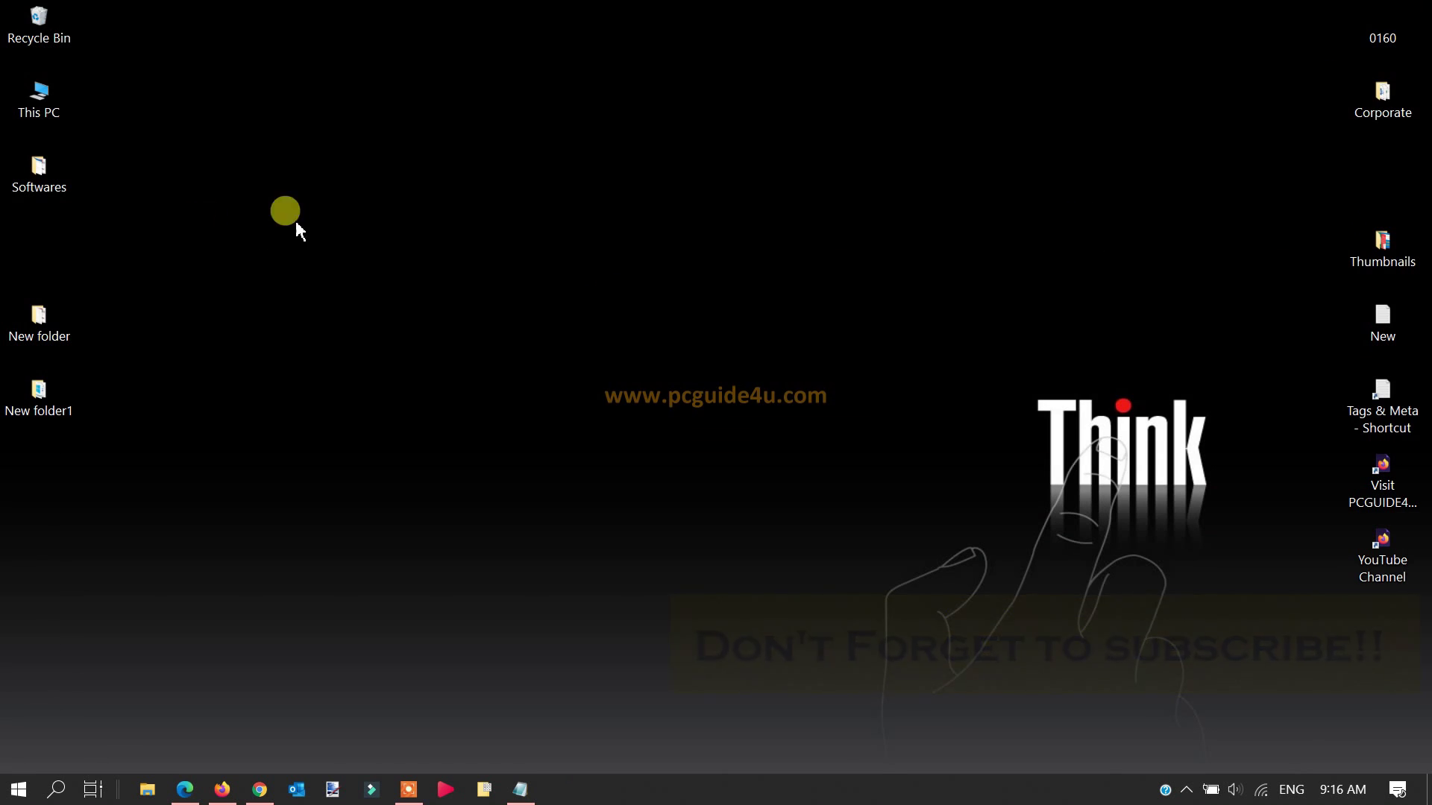
# - Refresh the desktop
pyautogui.rightClick(337, 232)
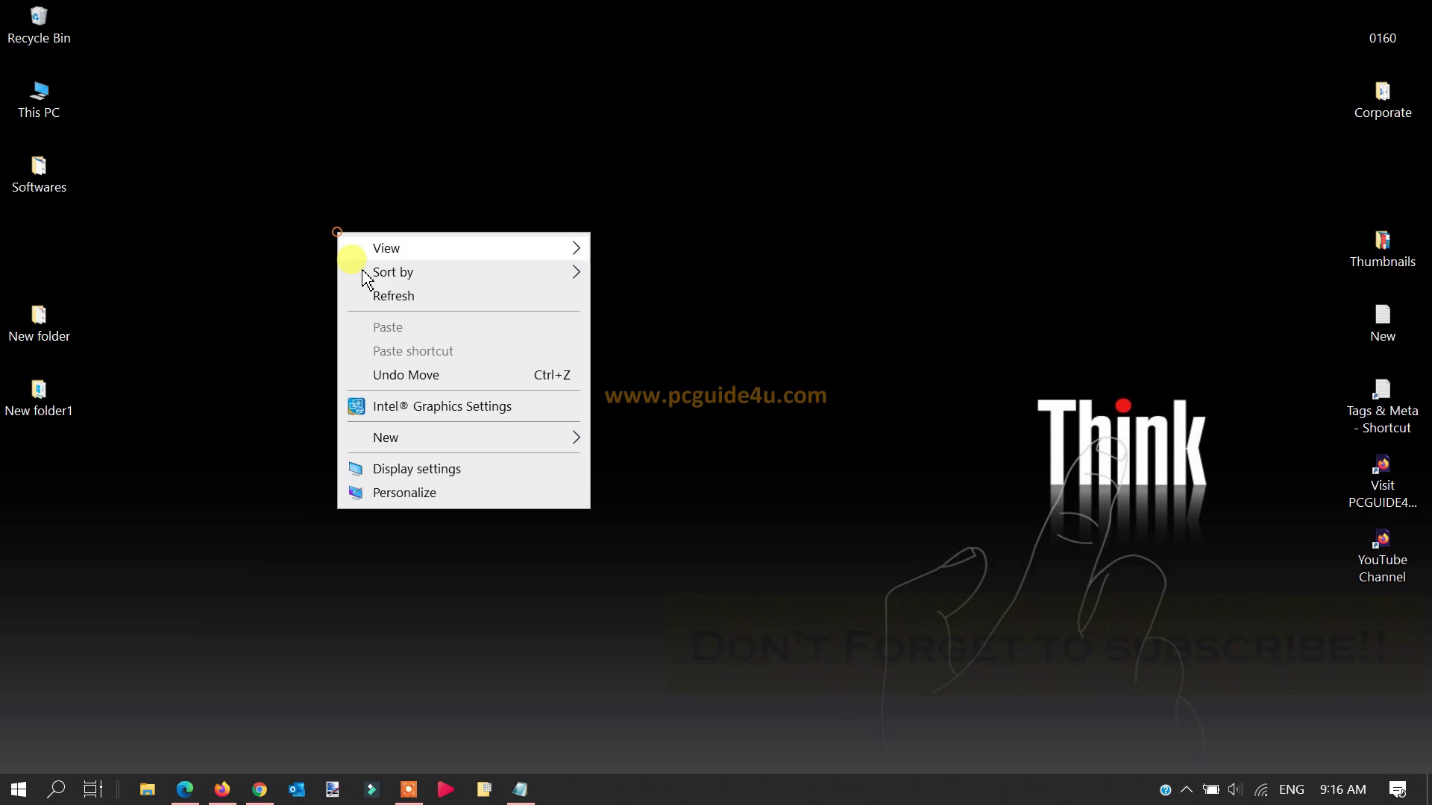
pyautogui.rightClick(369, 297)
pyautogui.click(416, 365)
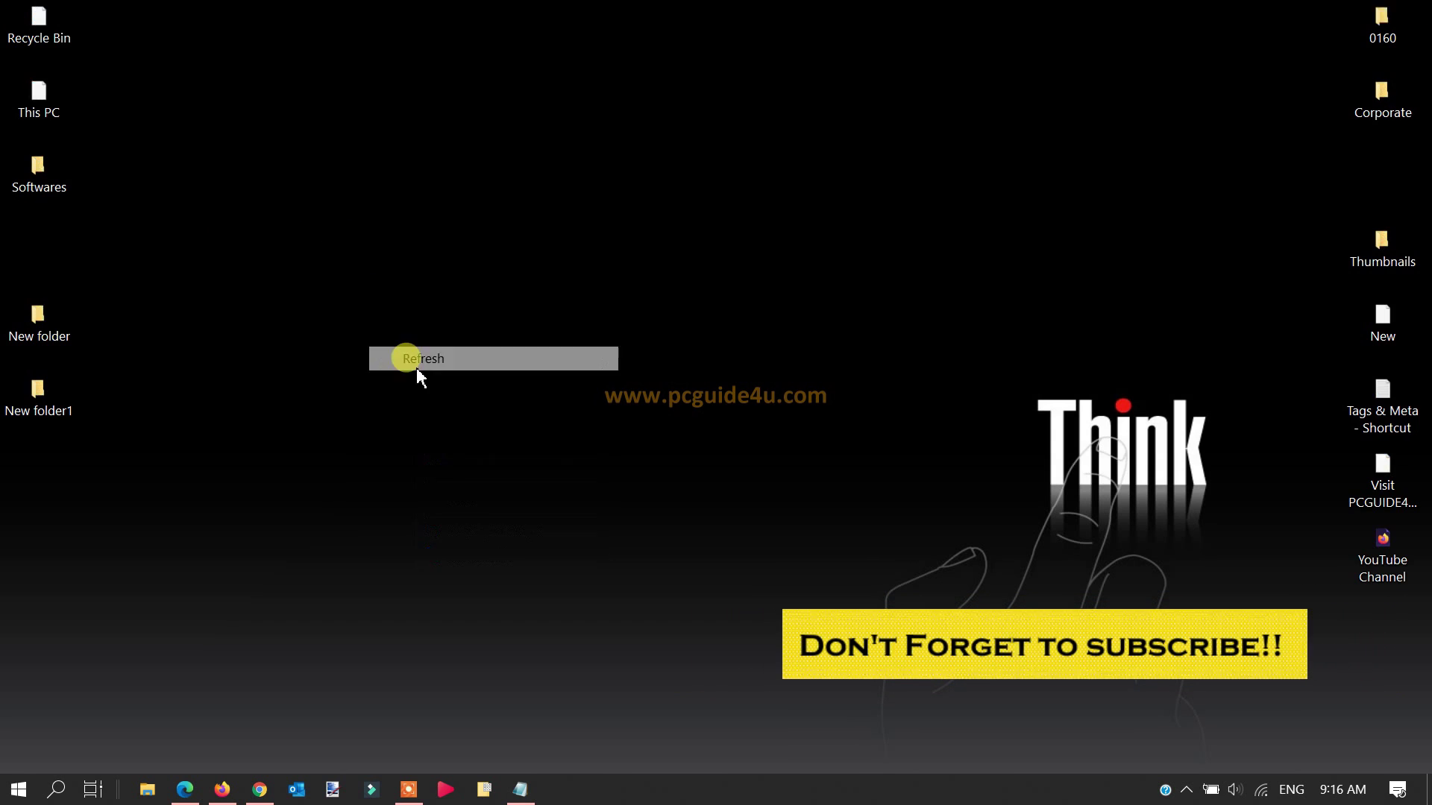
# - Create a New Microsoft Excel Worksheet on the desktop with its default name and open it
pyautogui.rightClick(323, 247)
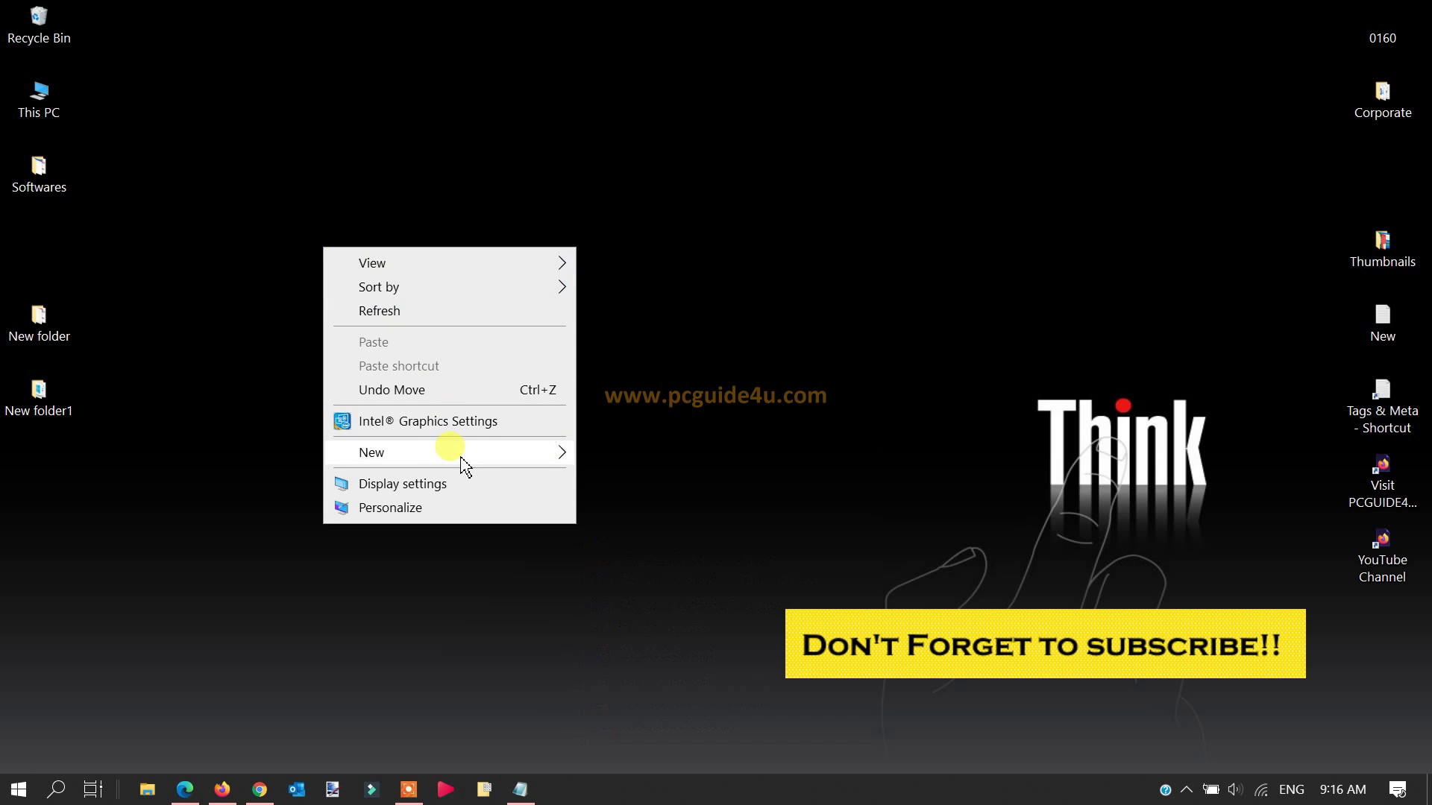
pyautogui.moveTo(463, 459)
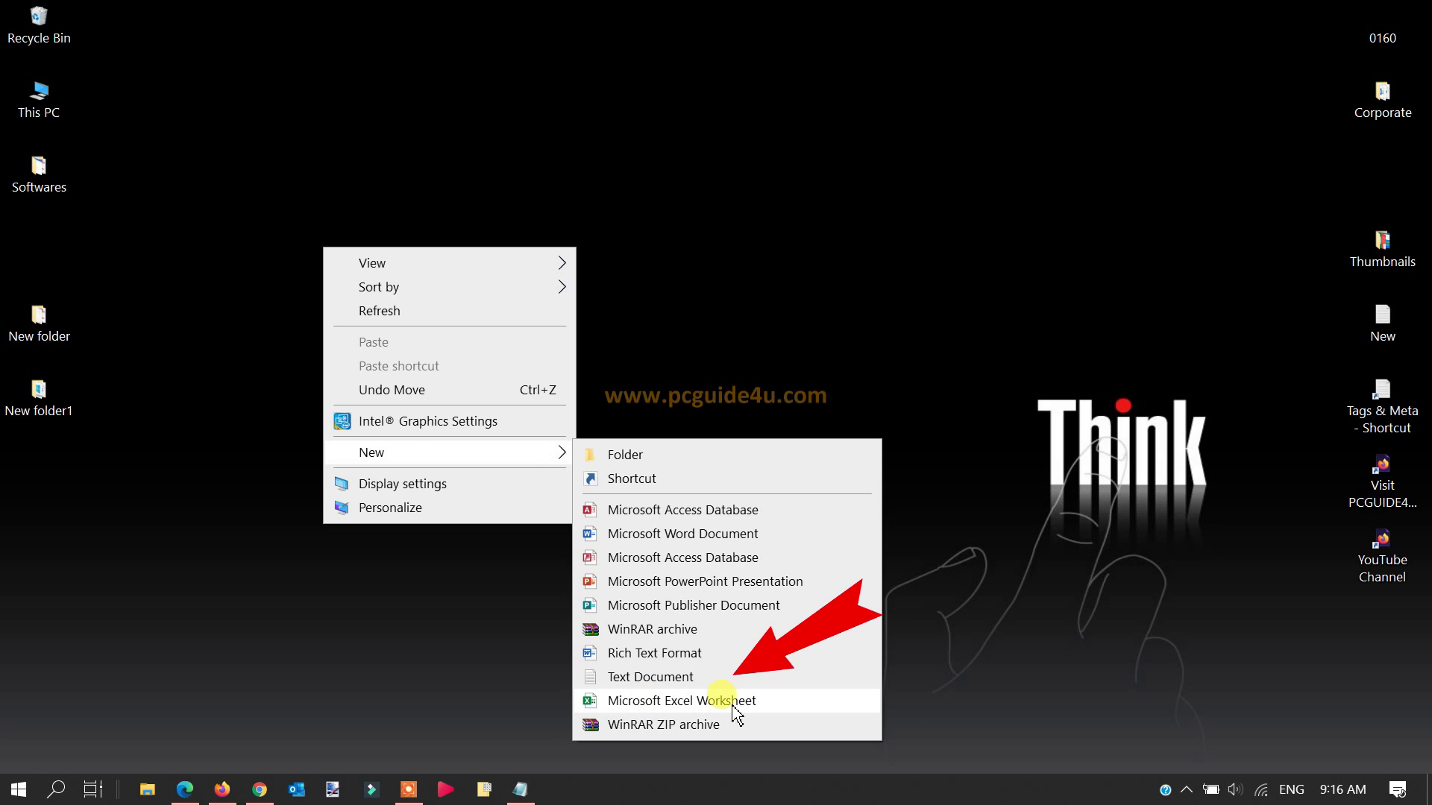
pyautogui.click(713, 703)
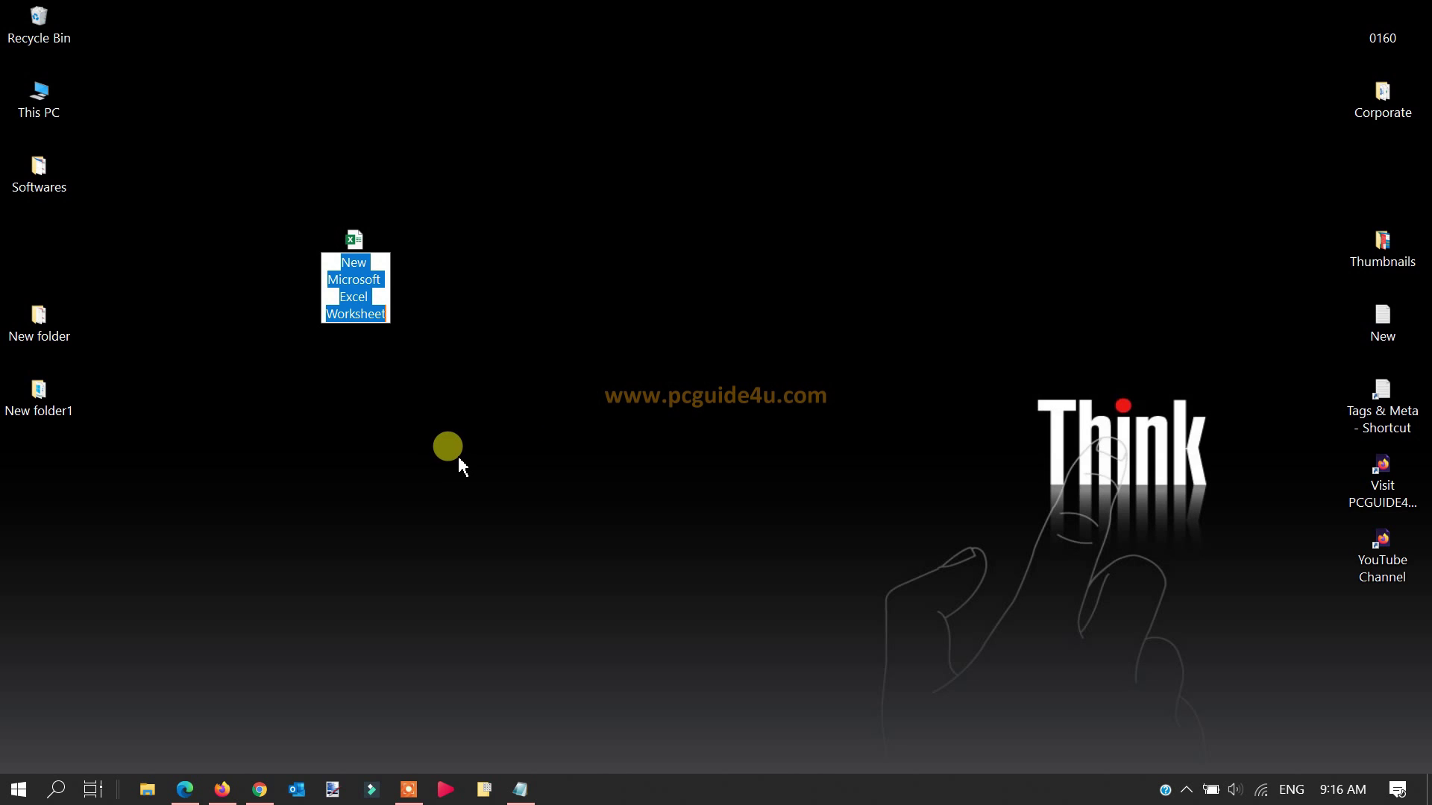
pyautogui.click(464, 346)
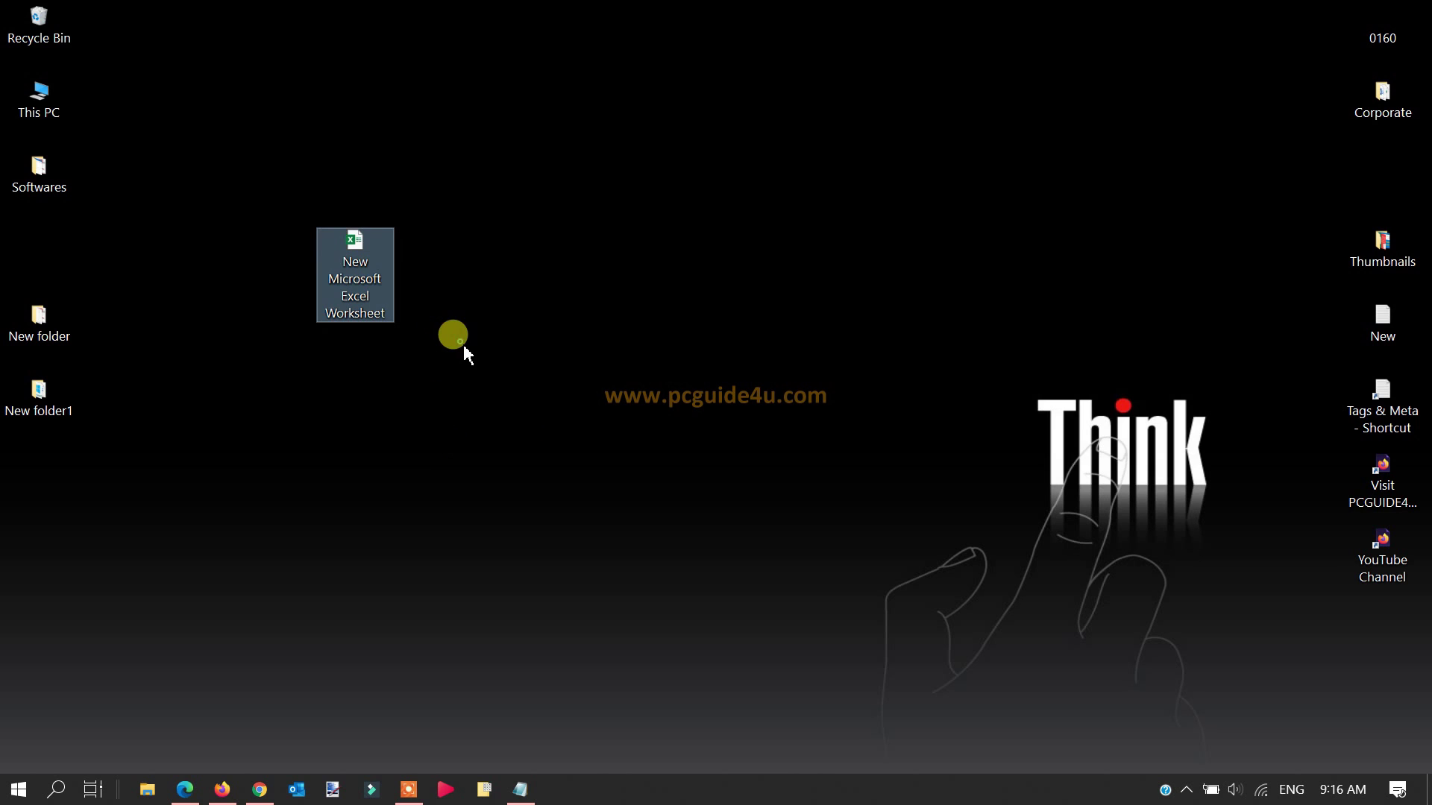
pyautogui.doubleClick(371, 289)
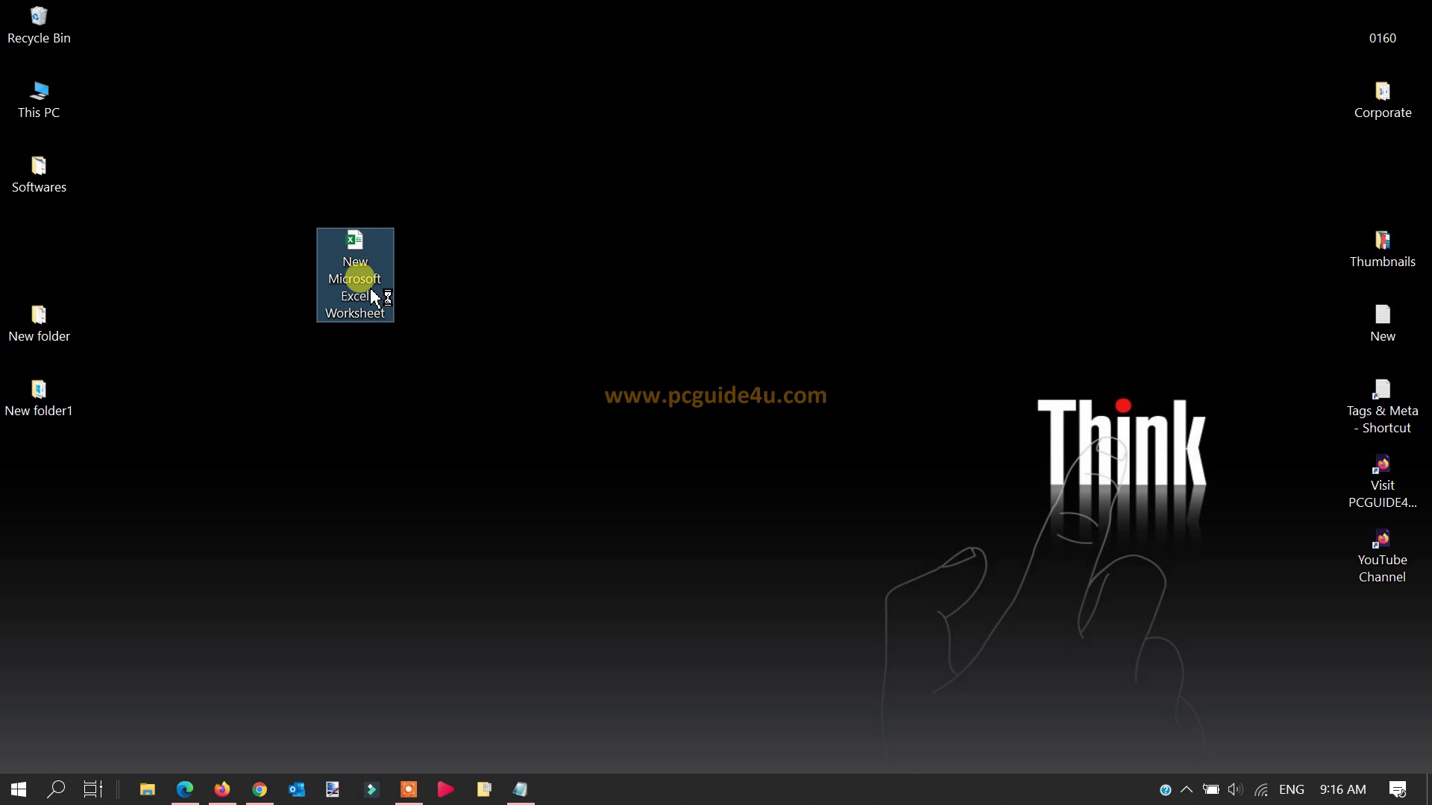